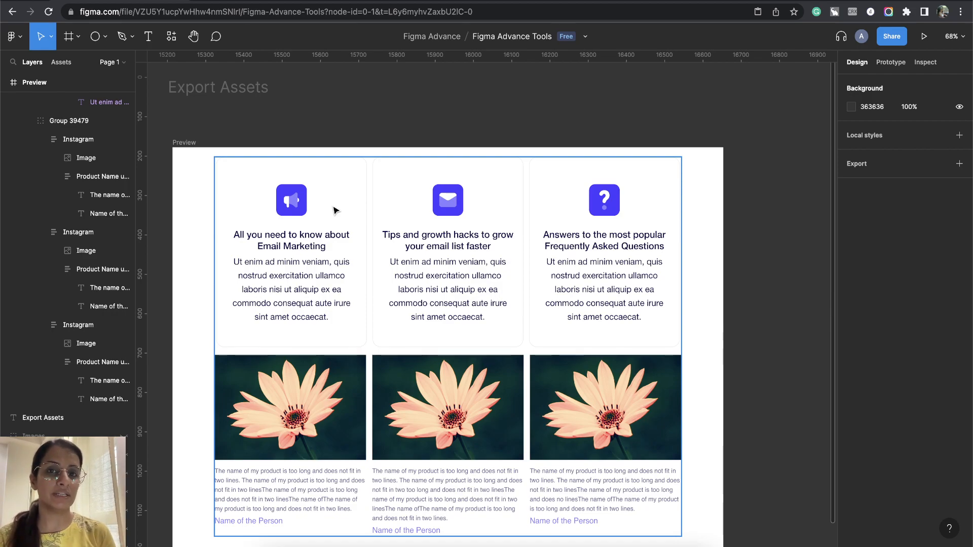
Step: Add an export setting to the megaphone icon frame in the first card
super+click(327, 236)
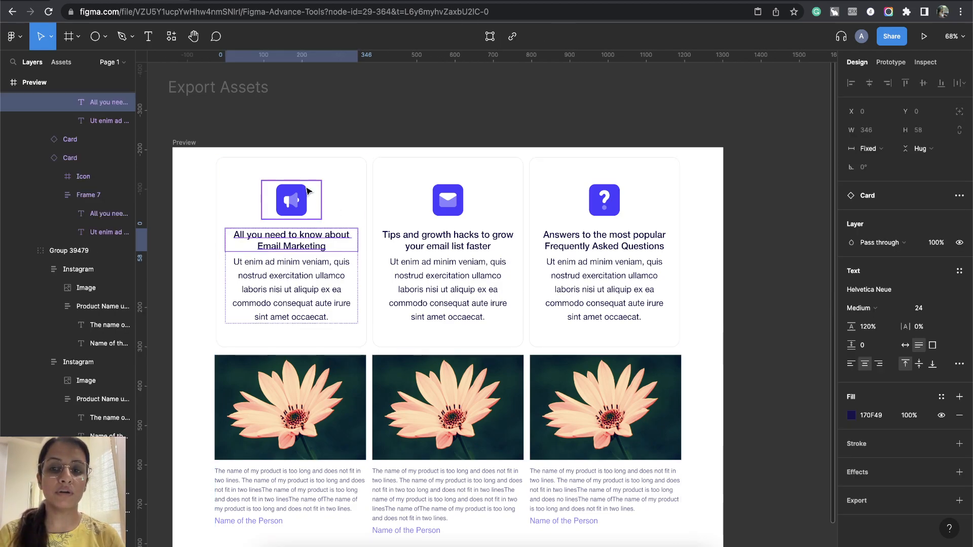
click(294, 199)
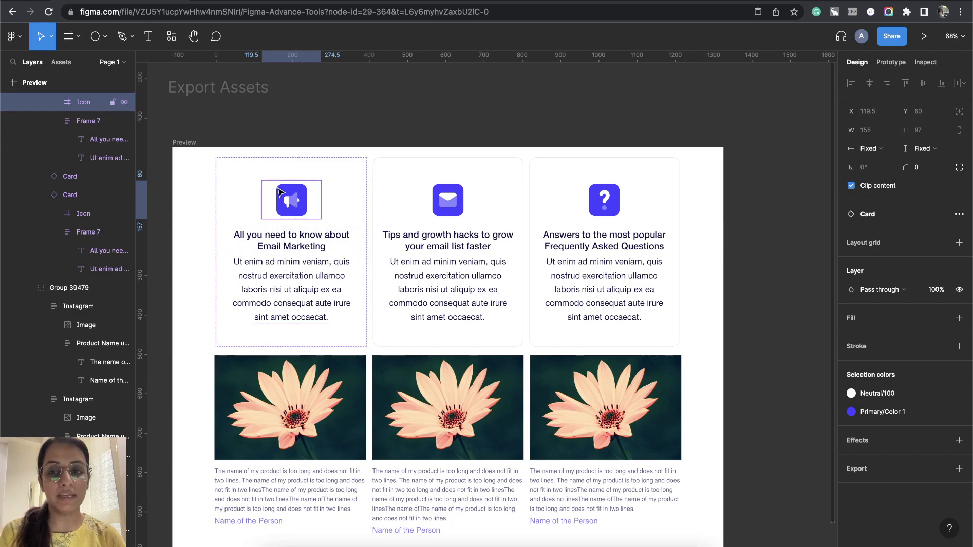
super+click(322, 246)
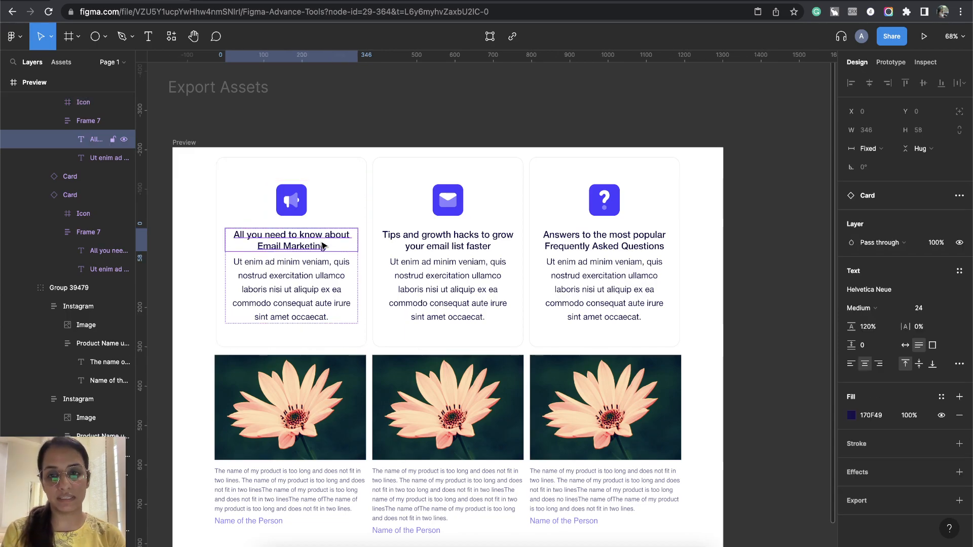
click(298, 202)
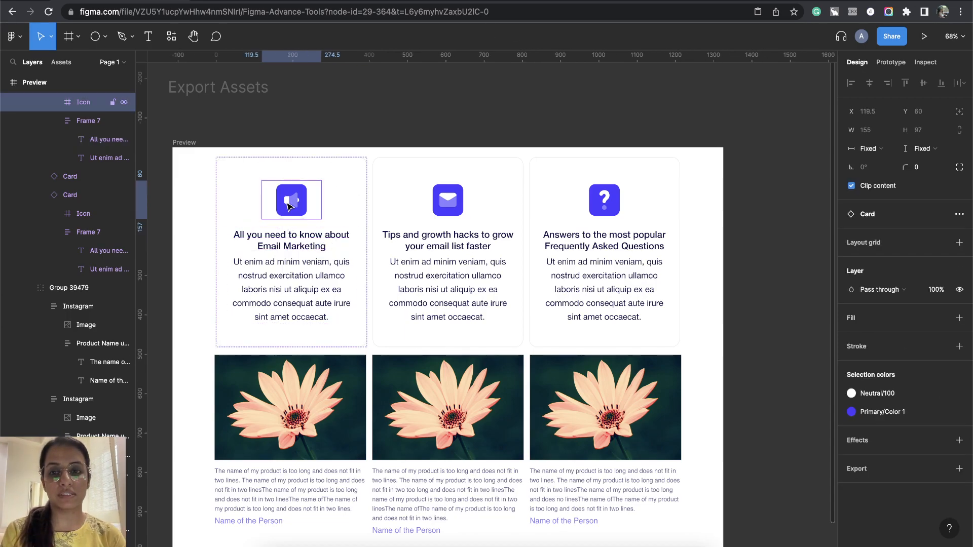
double_click(290, 204)
click(388, 263)
click(298, 212)
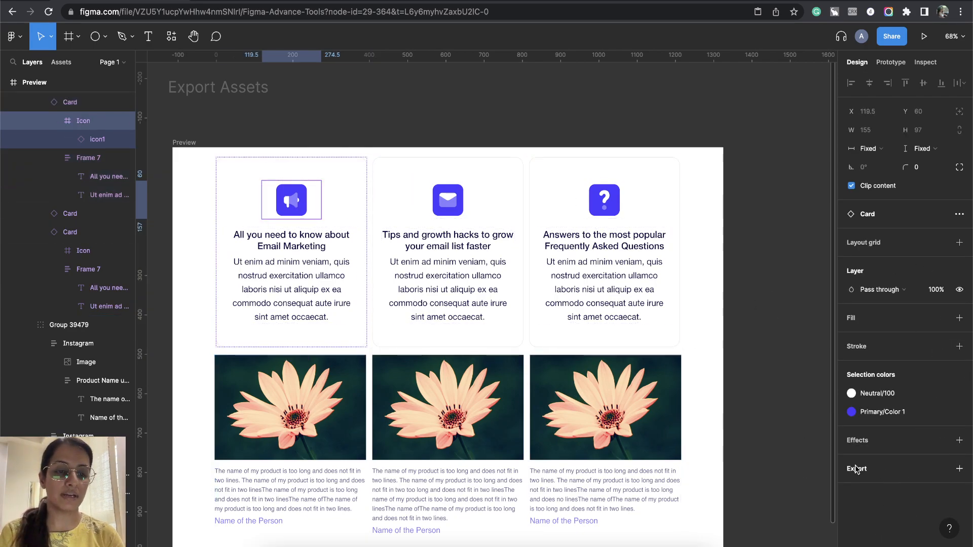
click(960, 468)
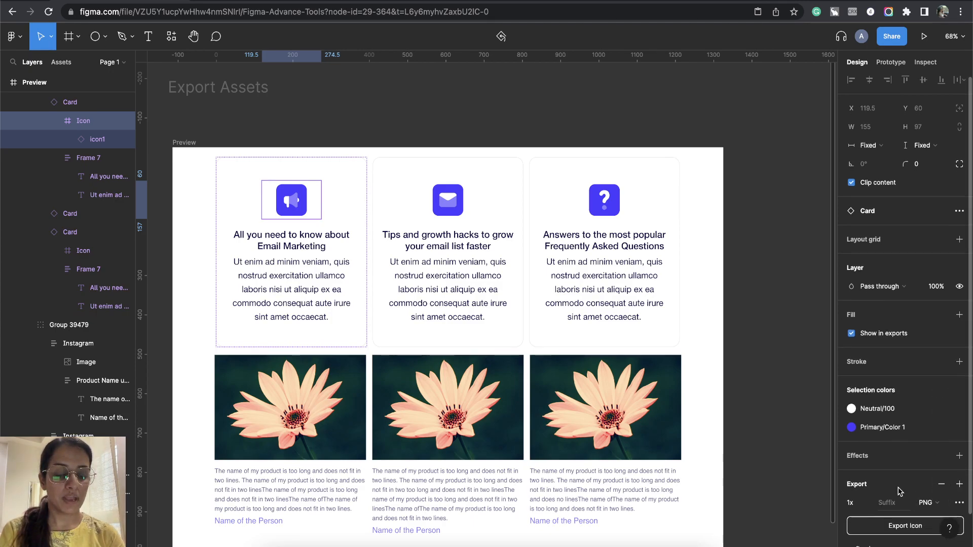
scroll(909, 510, down, 2)
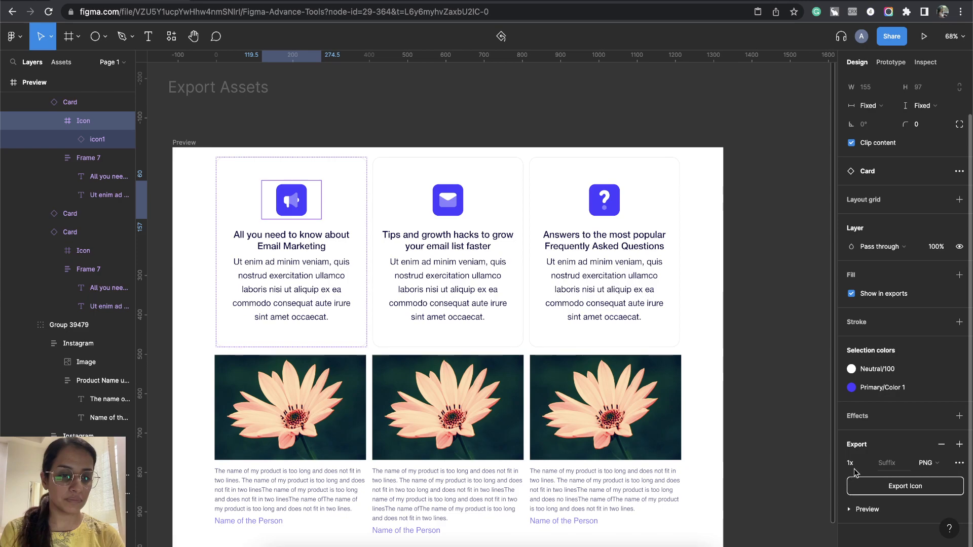
Step: Review the file formats available for exporting the megaphone icon, keeping the icon frame selected
click(936, 466)
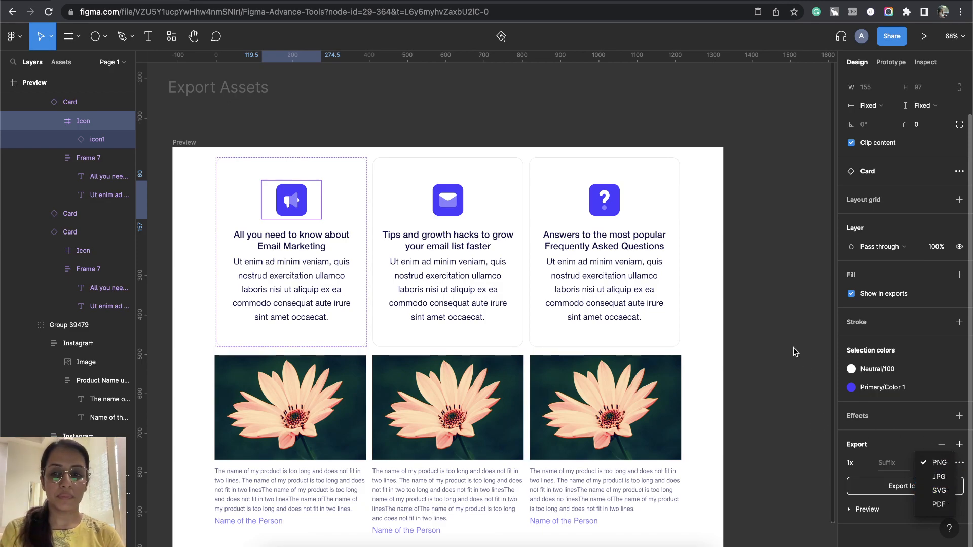
click(439, 246)
double_click(288, 208)
click(304, 238)
click(303, 213)
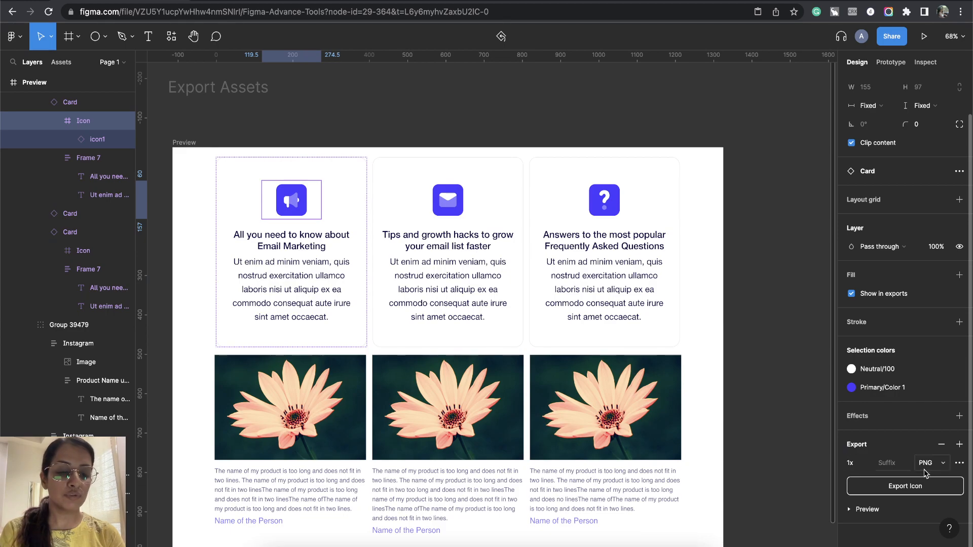
Step: Add two more PNG export settings to the megaphone icon, one at 2x and one at 4x
click(959, 445)
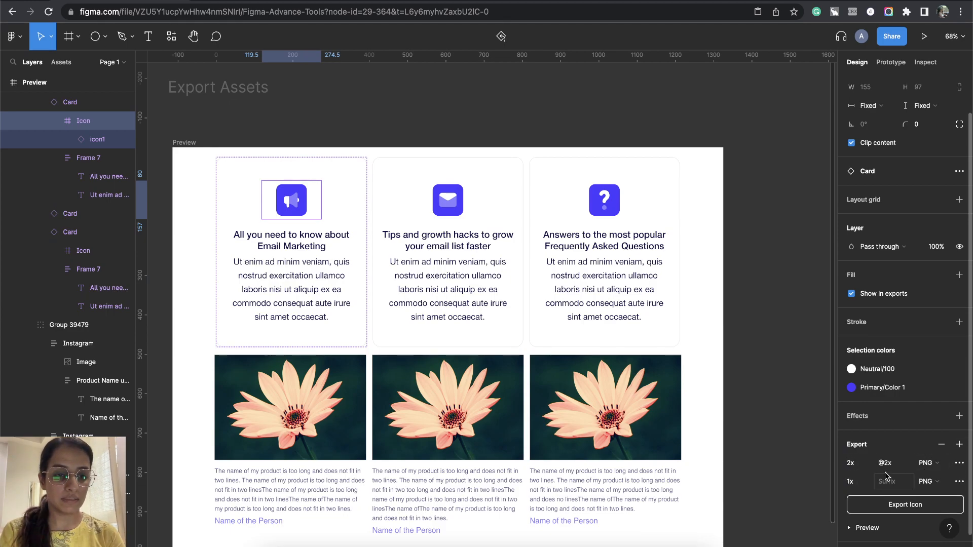
click(862, 466)
click(863, 465)
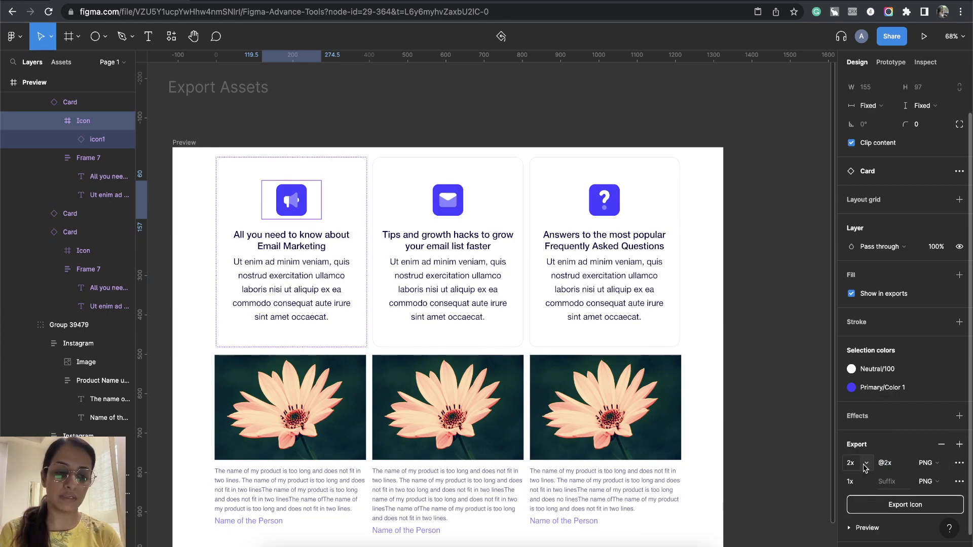
click(960, 444)
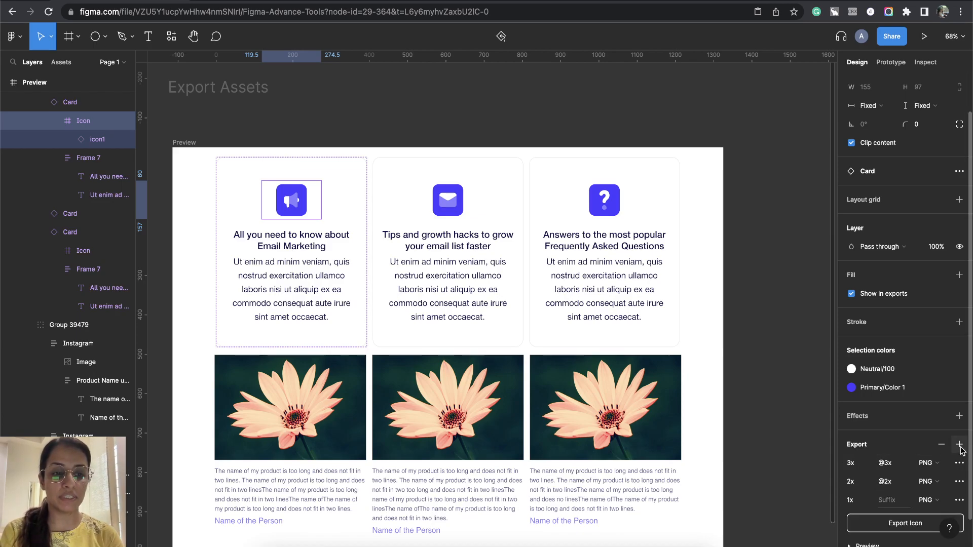
click(864, 463)
click(865, 477)
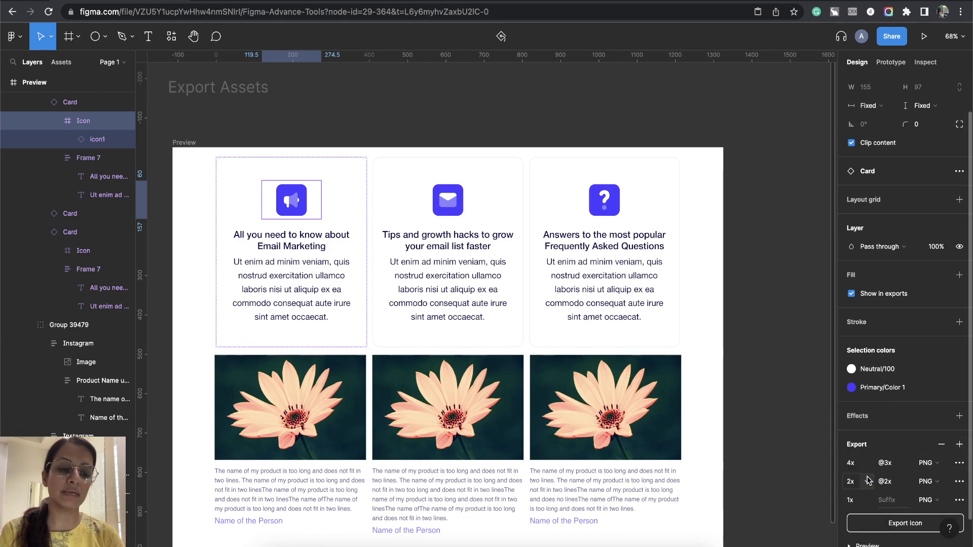
Step: Change the format of all three of the megaphone icon's export settings to SVG
click(946, 467)
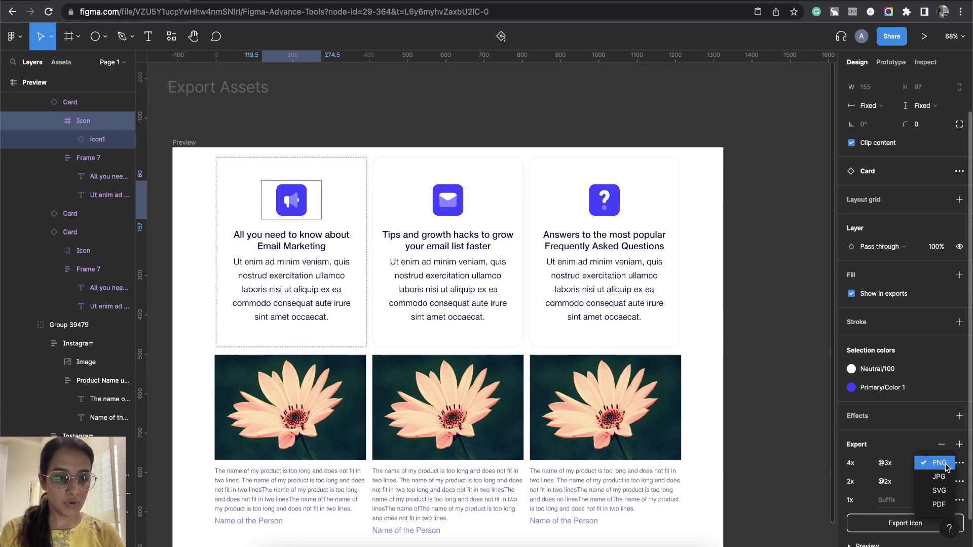
click(945, 491)
click(945, 487)
click(939, 509)
click(944, 500)
click(946, 528)
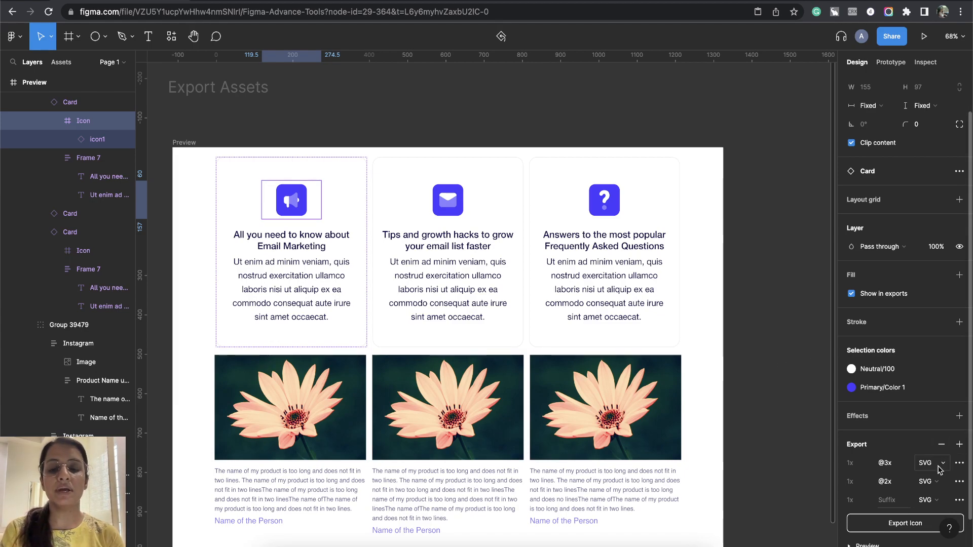
scroll(925, 474, down, 1)
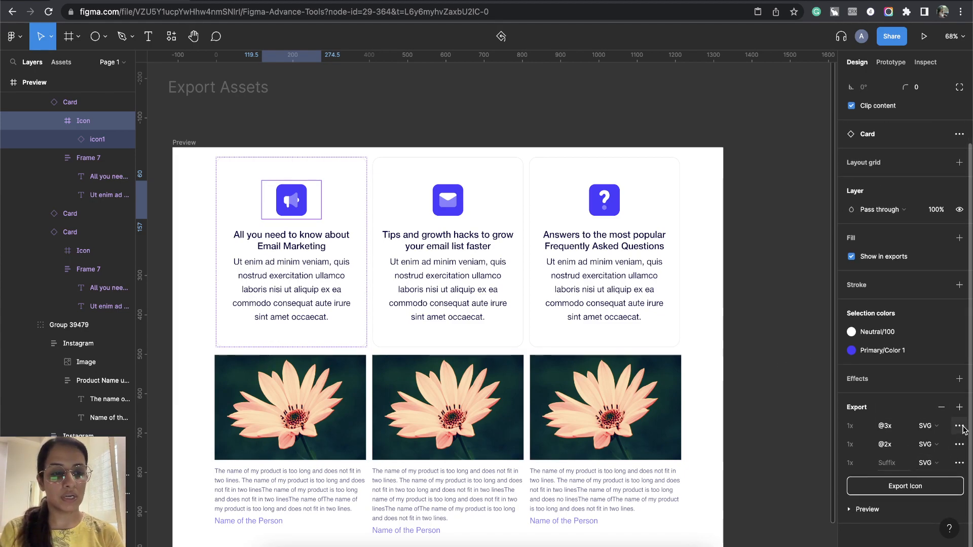
click(935, 427)
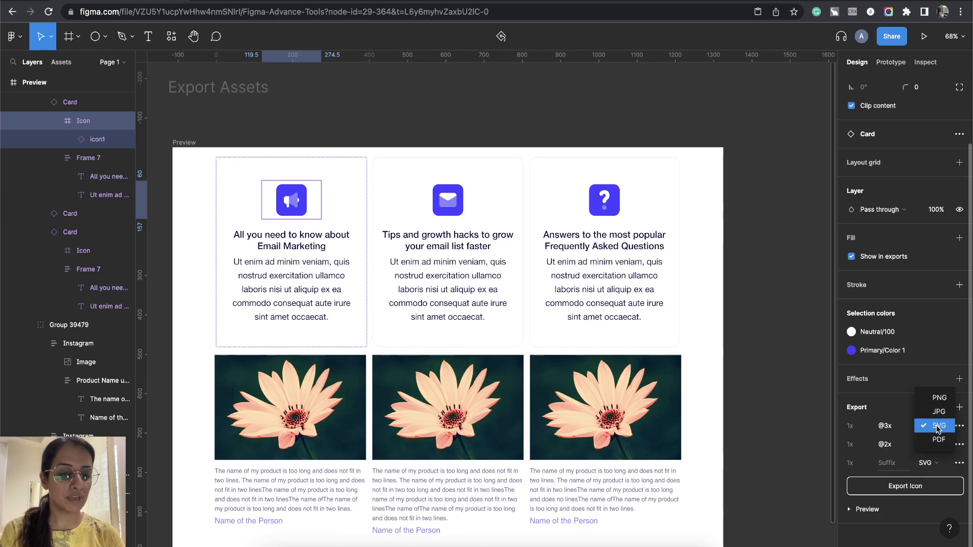
click(938, 427)
click(941, 407)
click(942, 426)
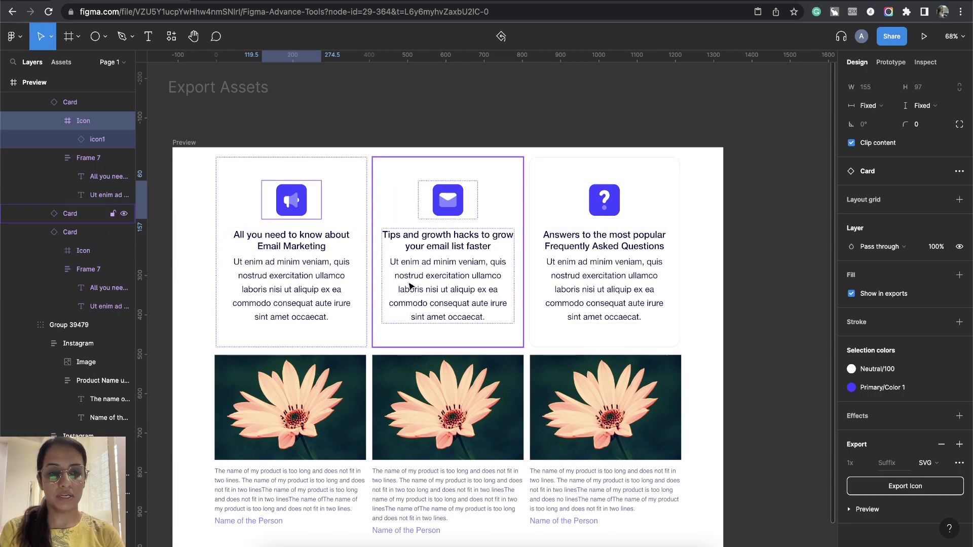
Step: Add an SVG export setting to the envelope icon frame in the second card
click(470, 210)
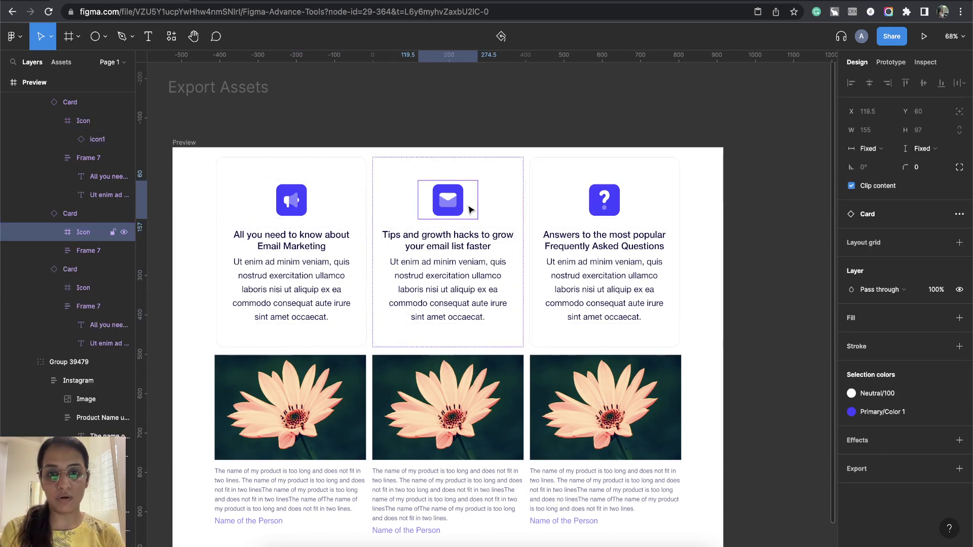
click(960, 469)
click(938, 507)
click(938, 507)
Step: Add an SVG export setting to the question mark icon frame in the third card
click(604, 205)
click(605, 204)
click(959, 470)
click(923, 506)
click(928, 530)
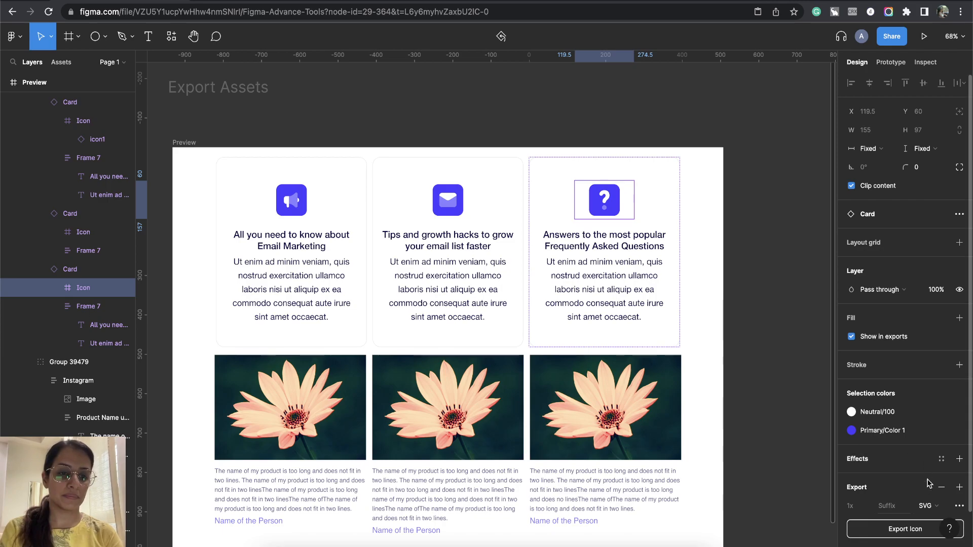
scroll(929, 482, down, 1)
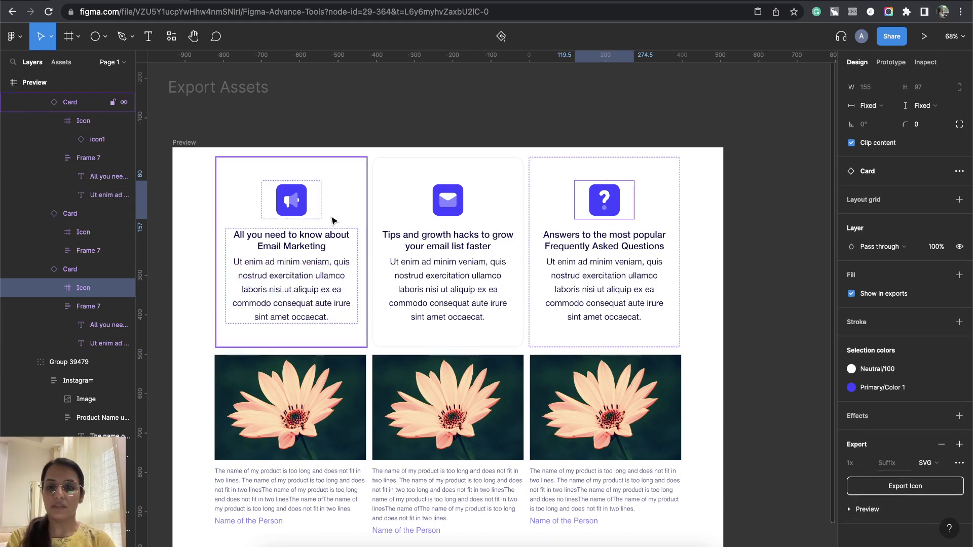
Step: Add the envelope and megaphone icons to the current selection and clear the whole selection again
shift+double_click(446, 205)
shift+double_click(291, 202)
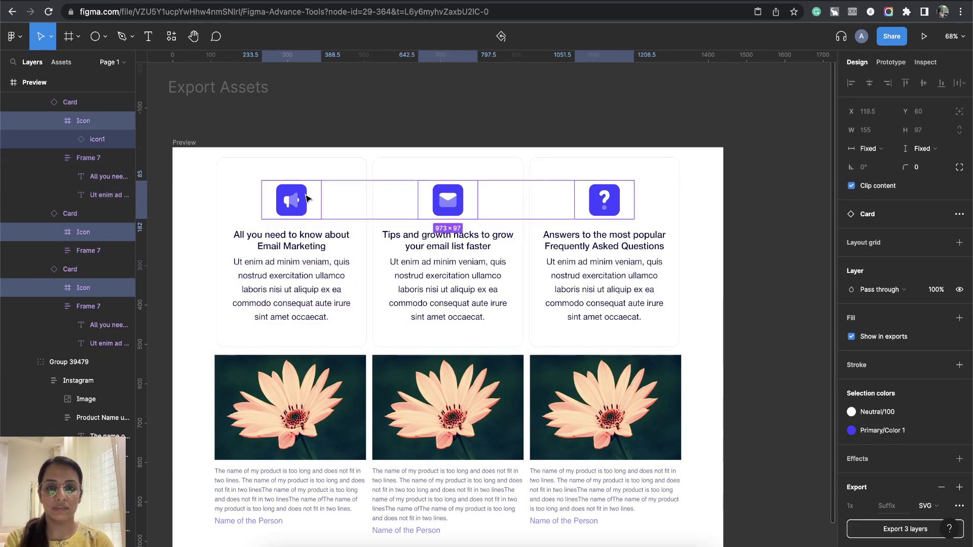
click(704, 243)
Step: Select the question mark, envelope and megaphone icon frames together, review their shared export settings, and deselect them
double_click(615, 197)
double_click(615, 196)
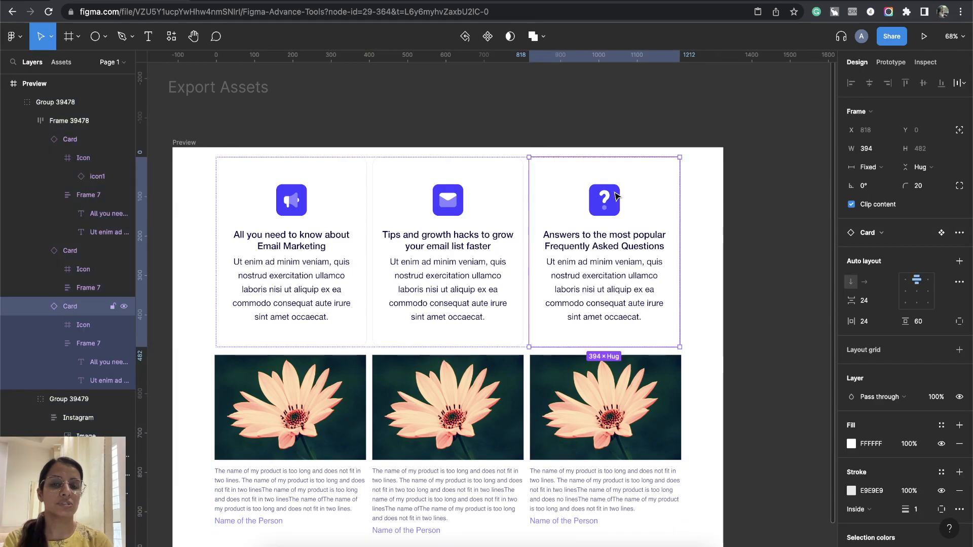
click(615, 197)
click(612, 241)
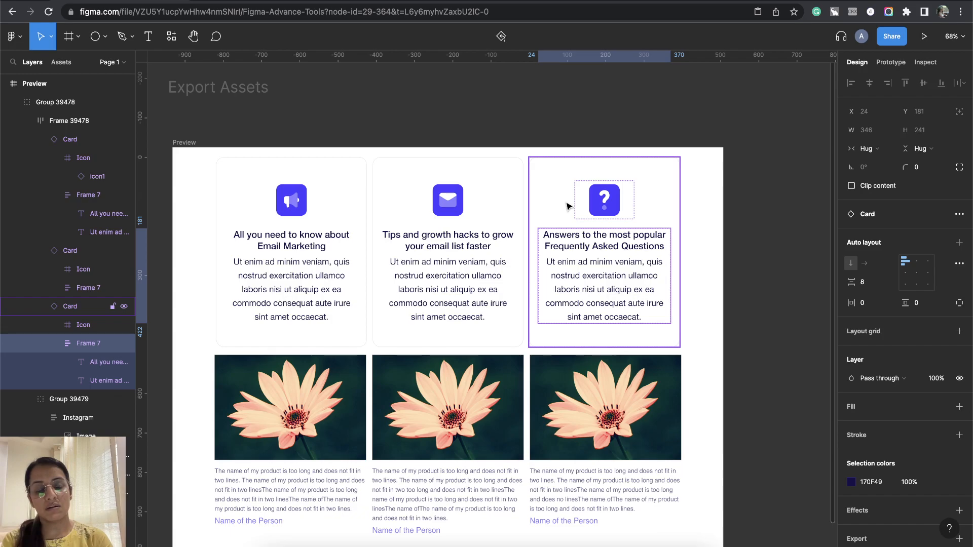
click(610, 206)
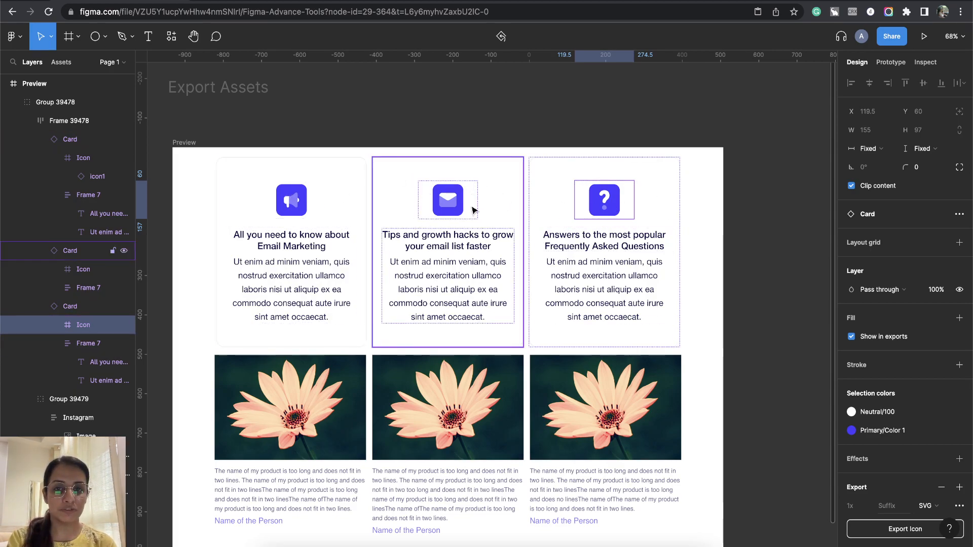
shift+click(439, 204)
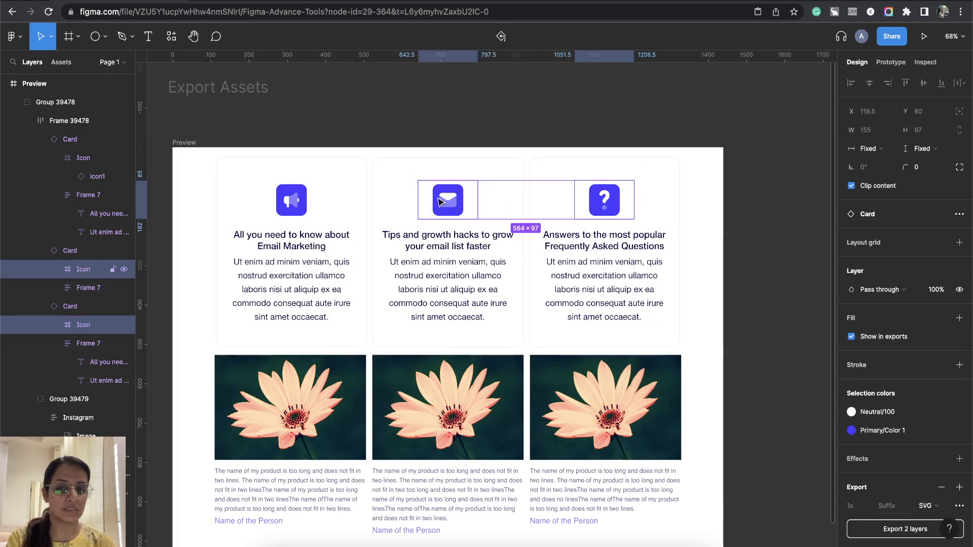
shift+click(285, 200)
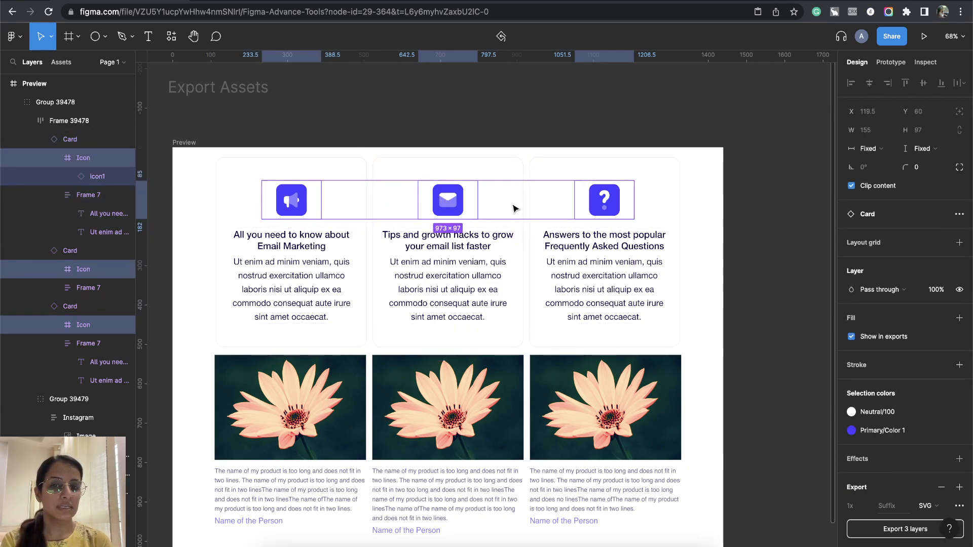
scroll(948, 405, down, 2)
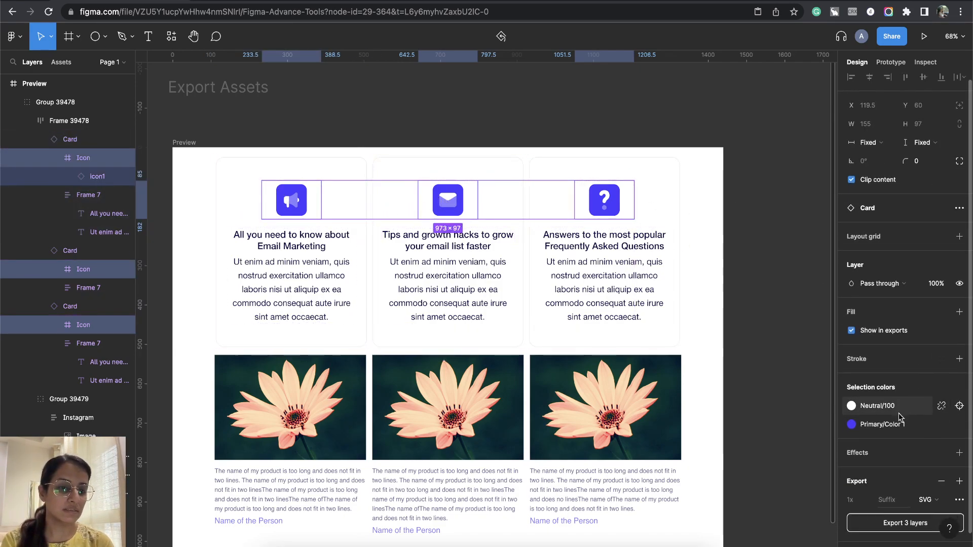
click(630, 287)
click(762, 223)
Step: Check the export settings of the megaphone and envelope icons individually, ending with the megaphone icon selected
double_click(290, 200)
double_click(291, 200)
double_click(295, 201)
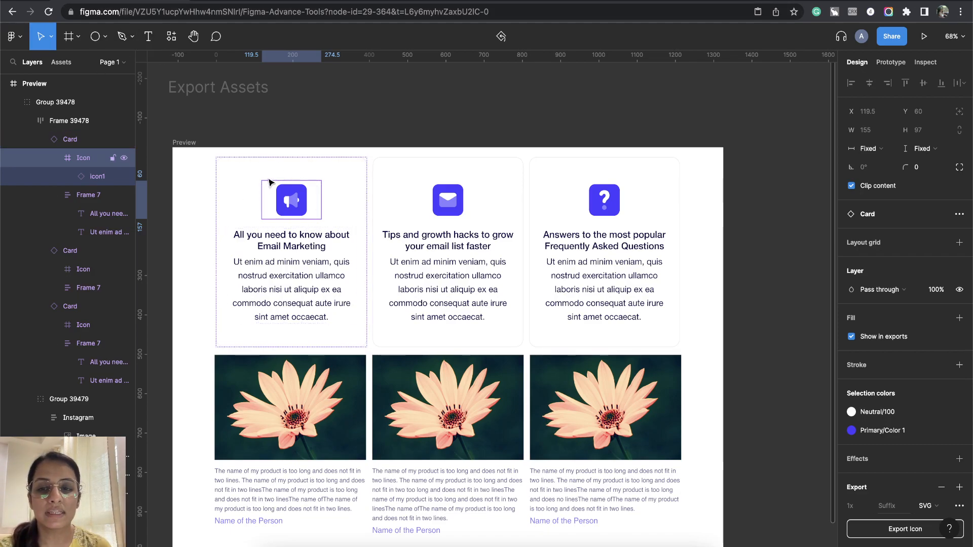
double_click(428, 196)
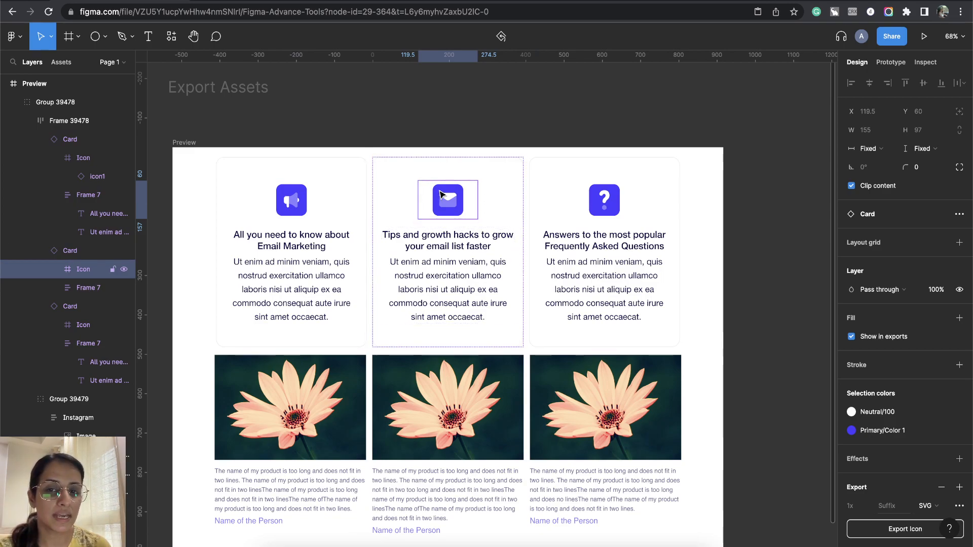
click(306, 203)
double_click(306, 203)
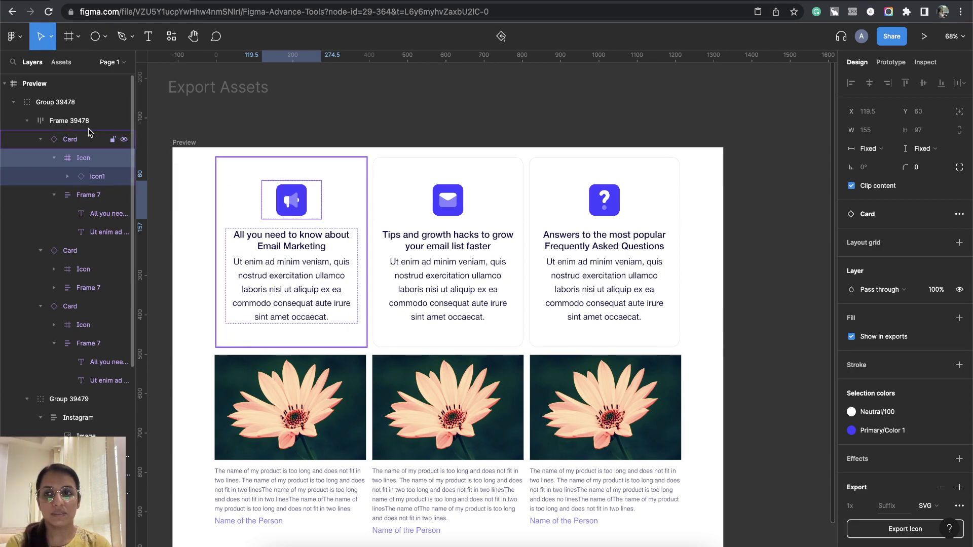
click(73, 0)
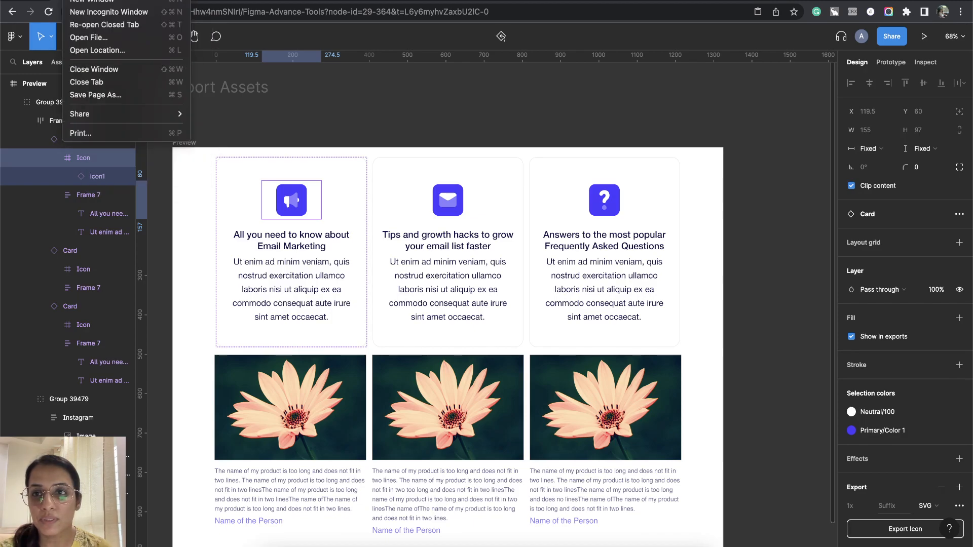
click(11, 36)
click(11, 36)
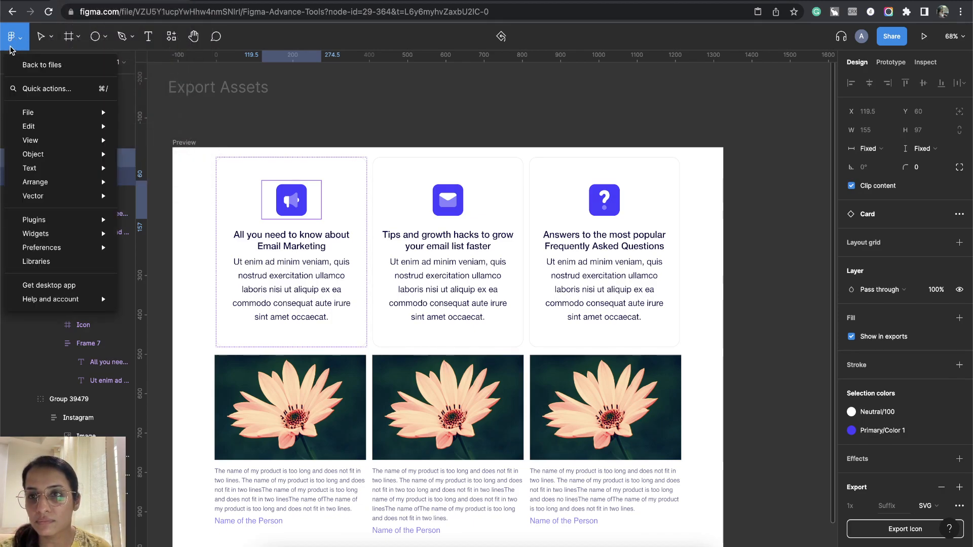
mouse_move(46, 134)
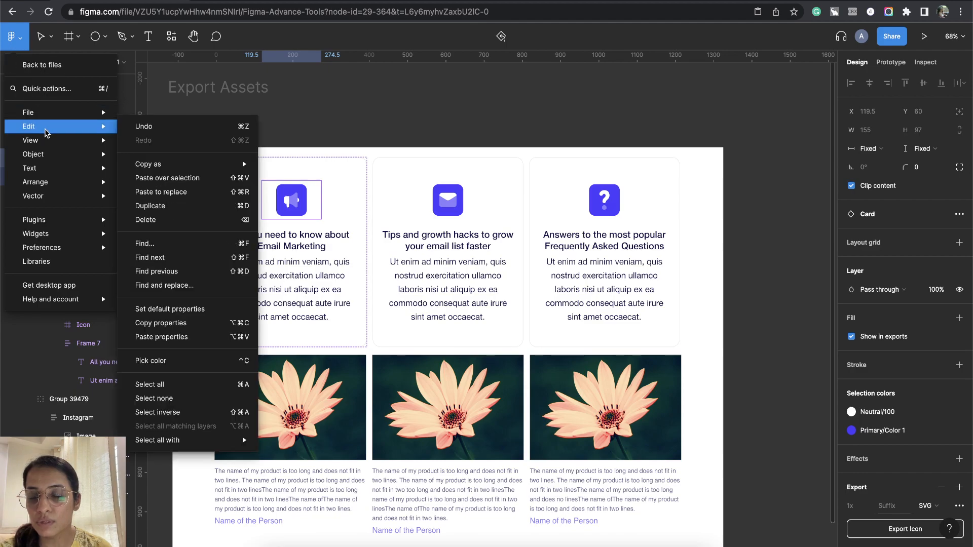
click(53, 40)
click(51, 39)
click(30, 36)
Step: Try to select all layers with the same properties as the megaphone icon frame, and reselect only that frame
click(18, 33)
mouse_move(54, 239)
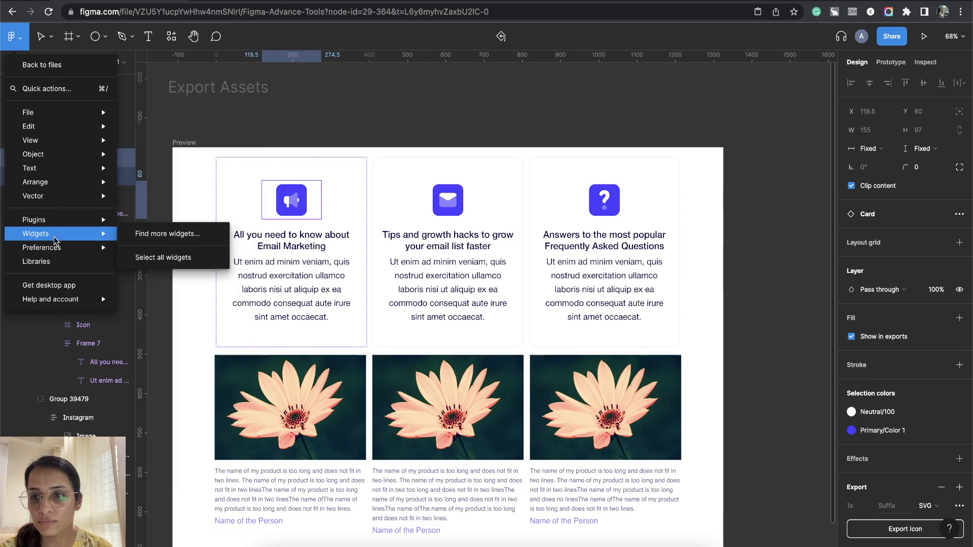
click(97, 1)
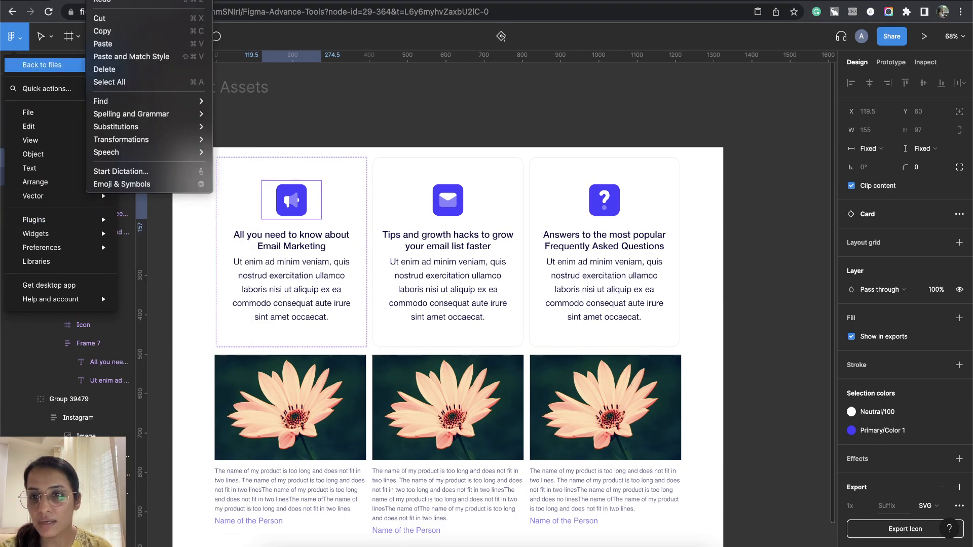
key(Escape)
mouse_move(41, 111)
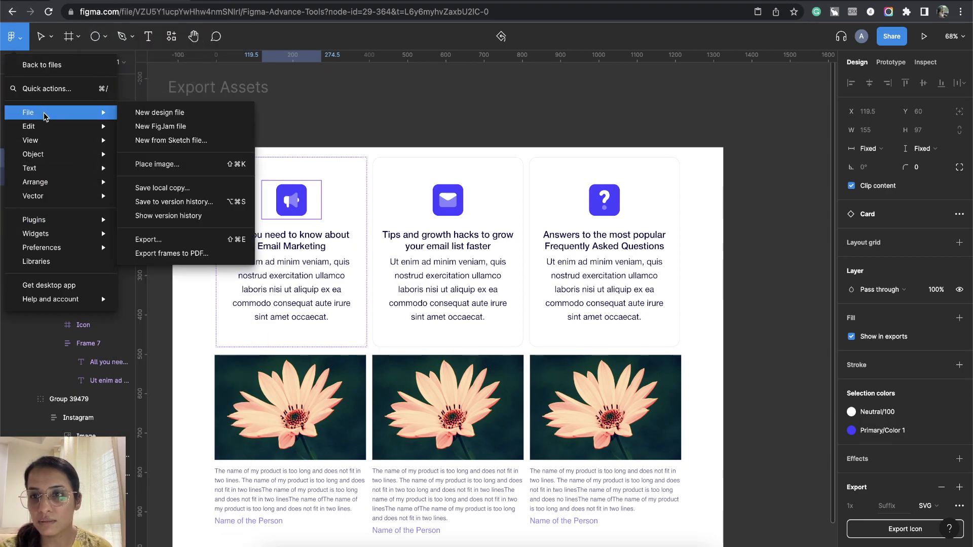
mouse_move(52, 128)
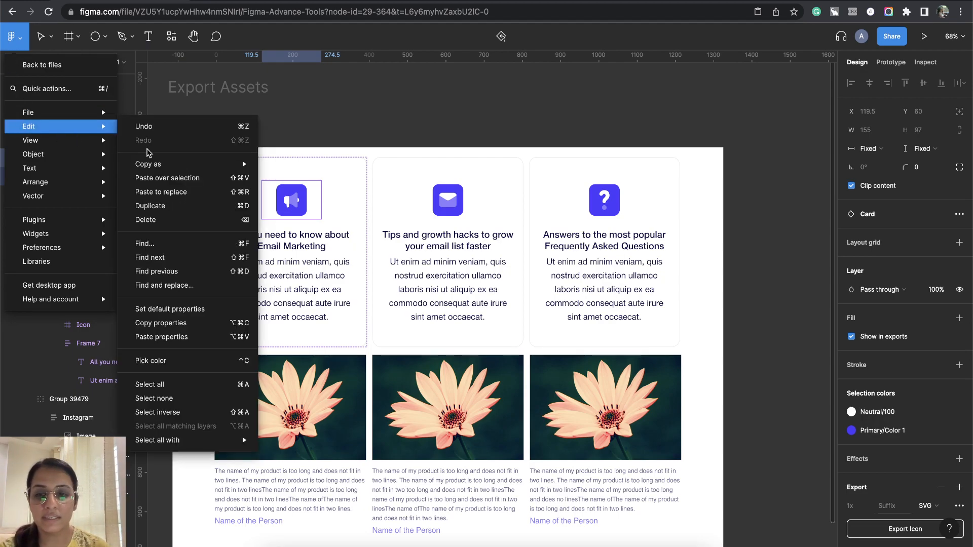
mouse_move(206, 445)
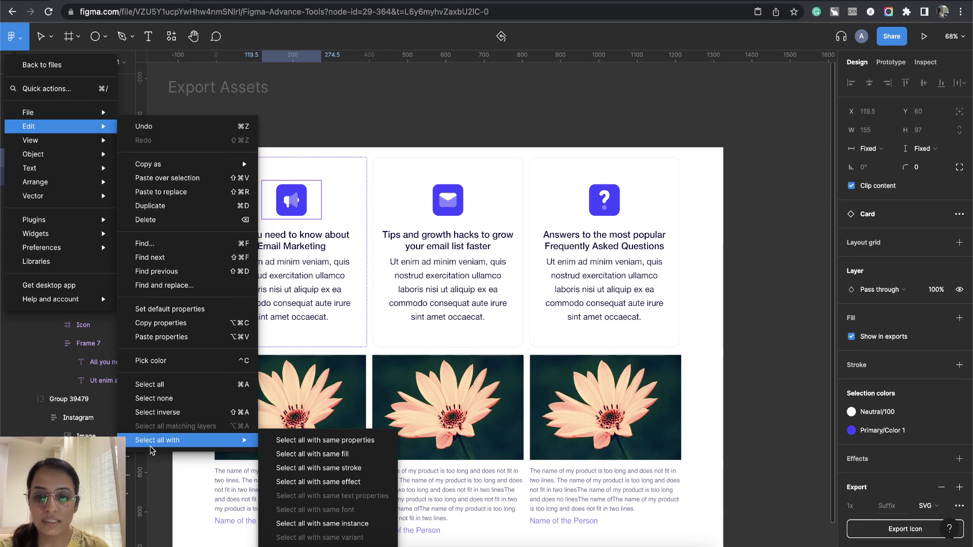
click(343, 441)
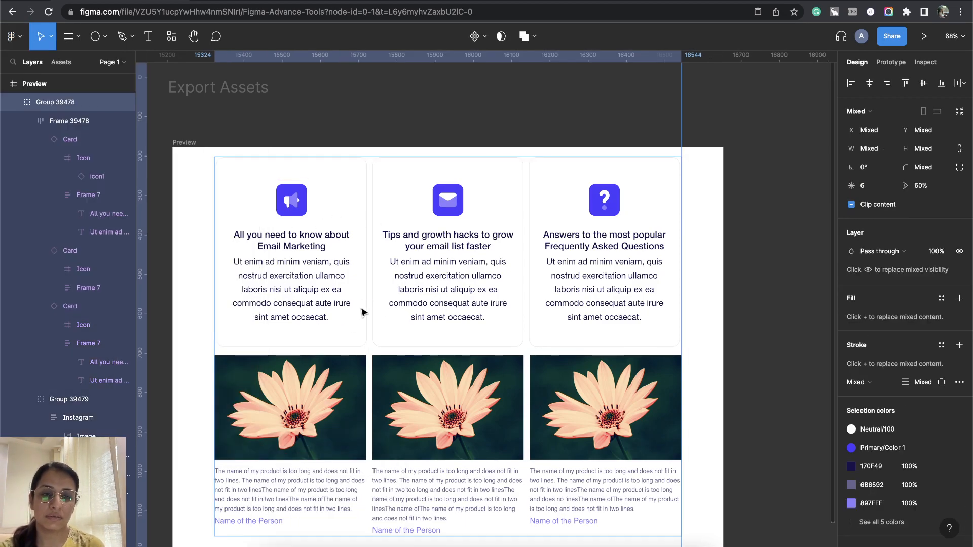
click(83, 157)
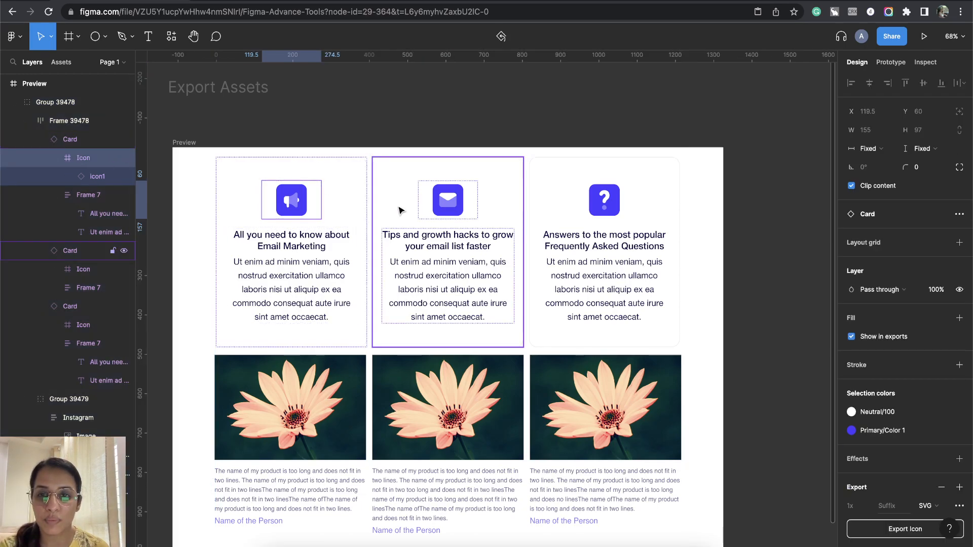
Step: Select the flower image in the first column together with all layers that have the same fill
scroll(316, 235, down, 4)
click(312, 306)
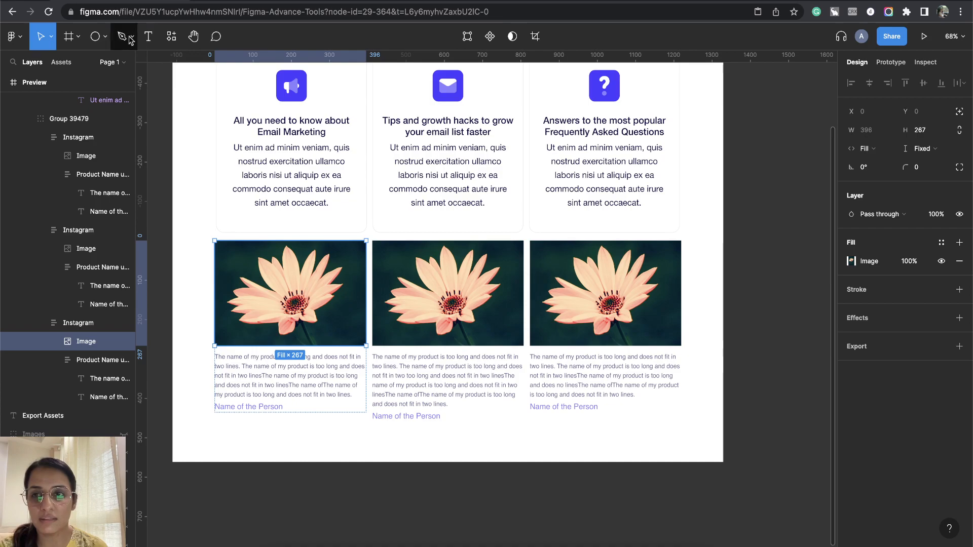
click(69, 0)
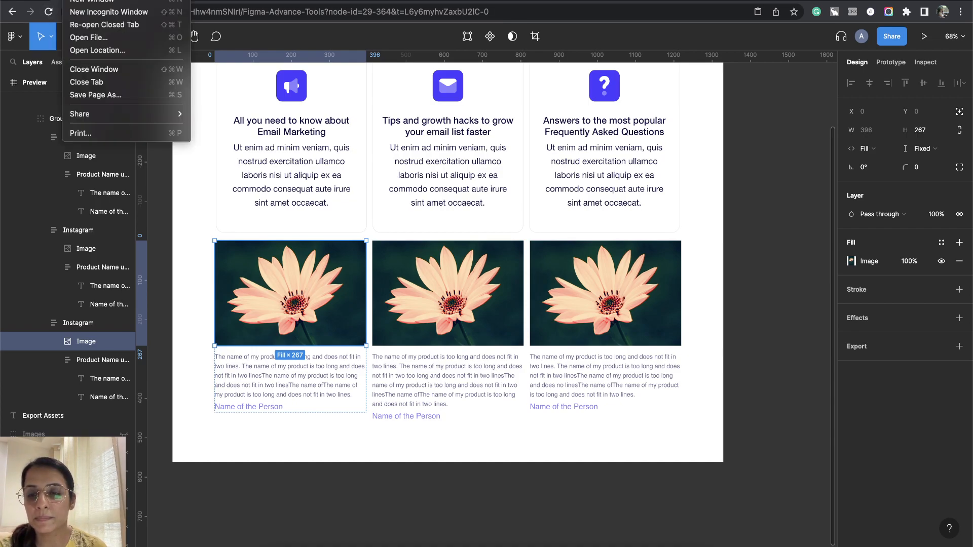
click(12, 36)
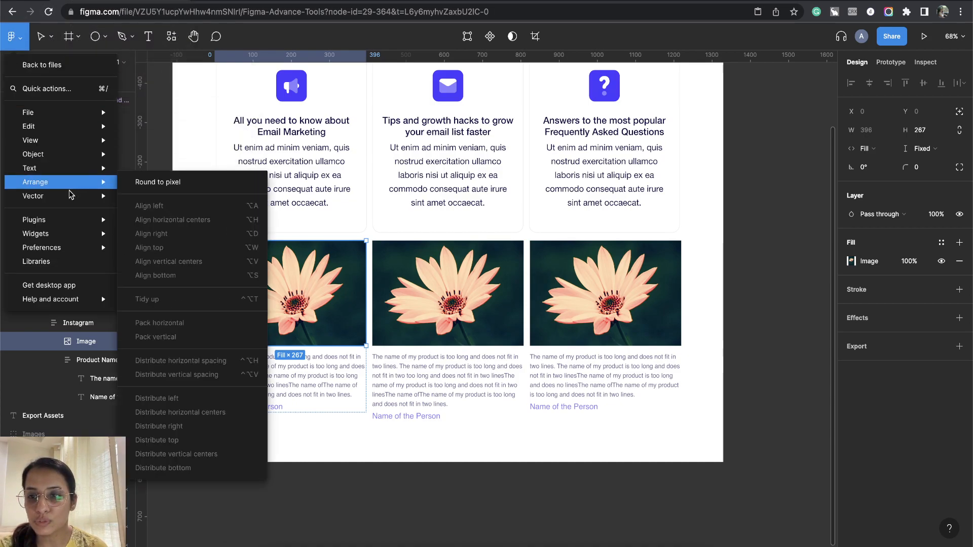
mouse_move(71, 180)
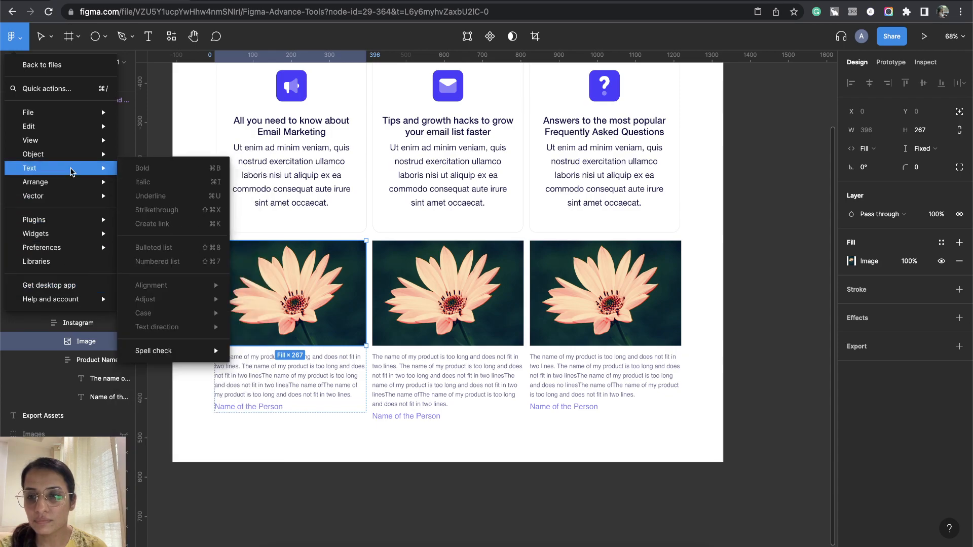
mouse_move(207, 442)
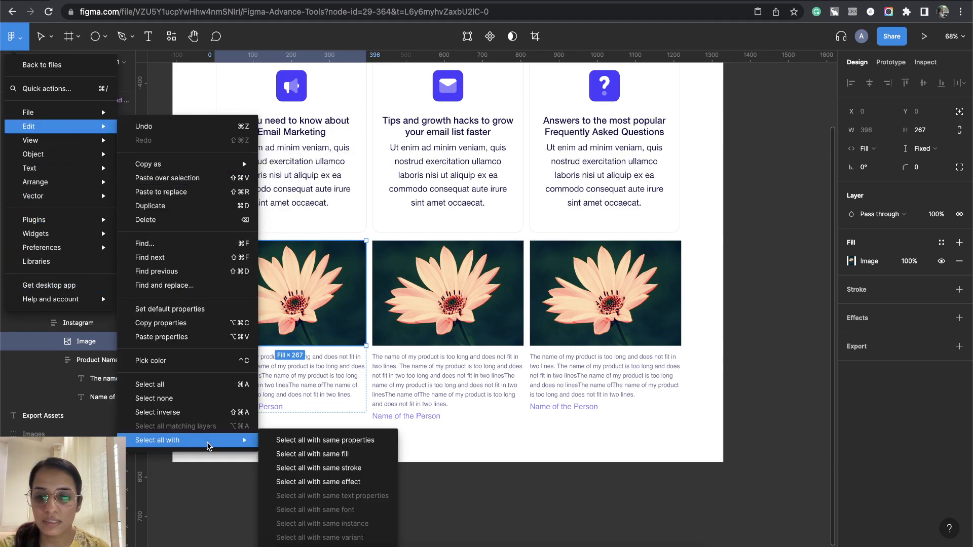
click(345, 450)
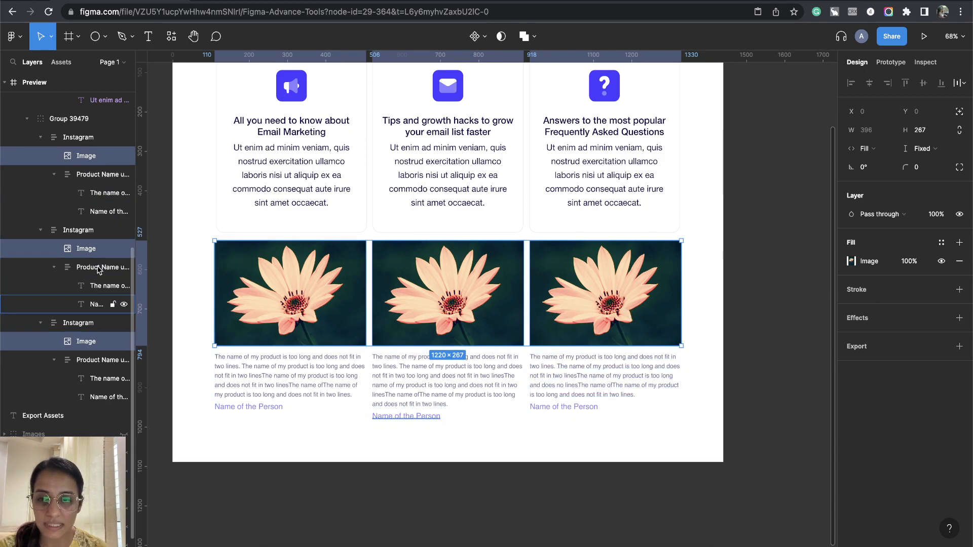
click(959, 348)
click(935, 366)
click(941, 380)
click(960, 347)
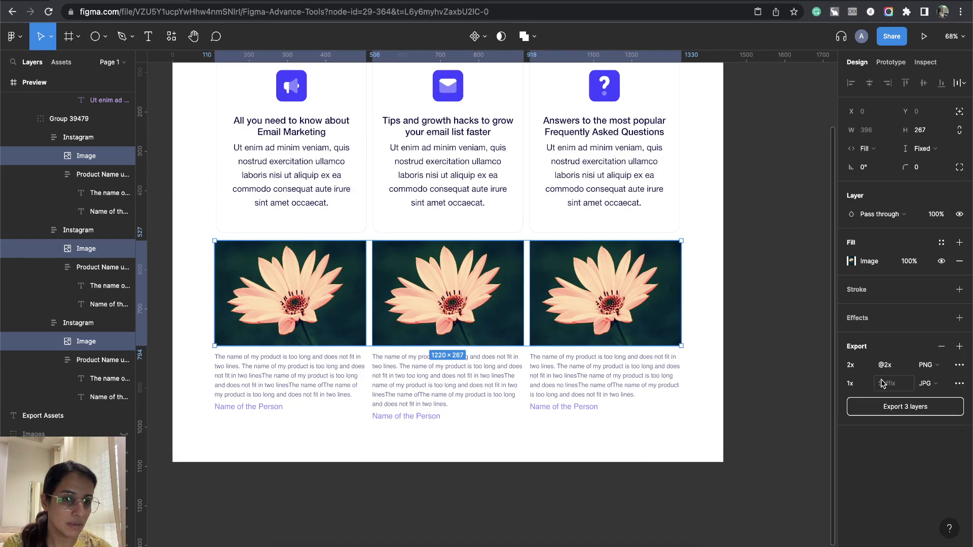
click(936, 365)
click(944, 379)
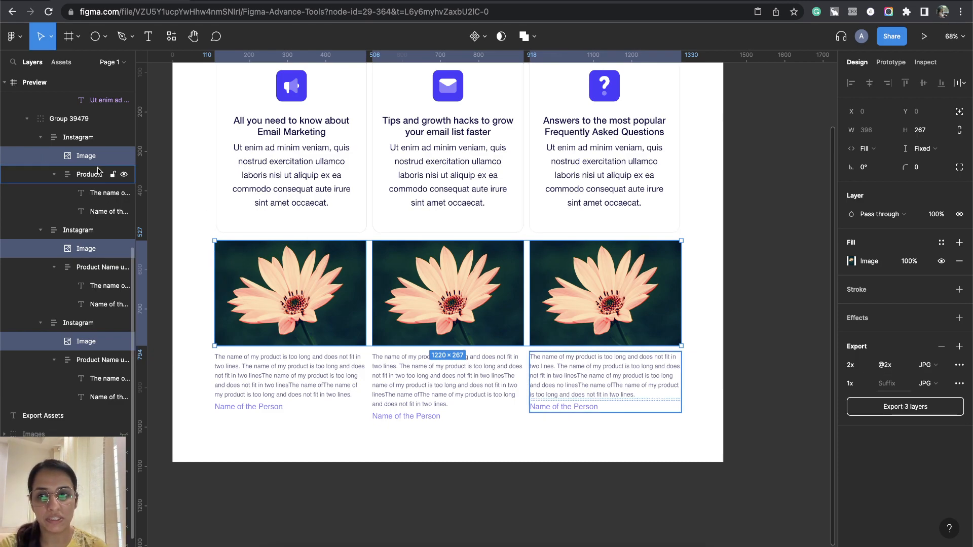
Step: Rename the three flower image layers Image1, Image2 and Image3 in the order they are listed
double_click(81, 158)
text(Image1)
click(91, 254)
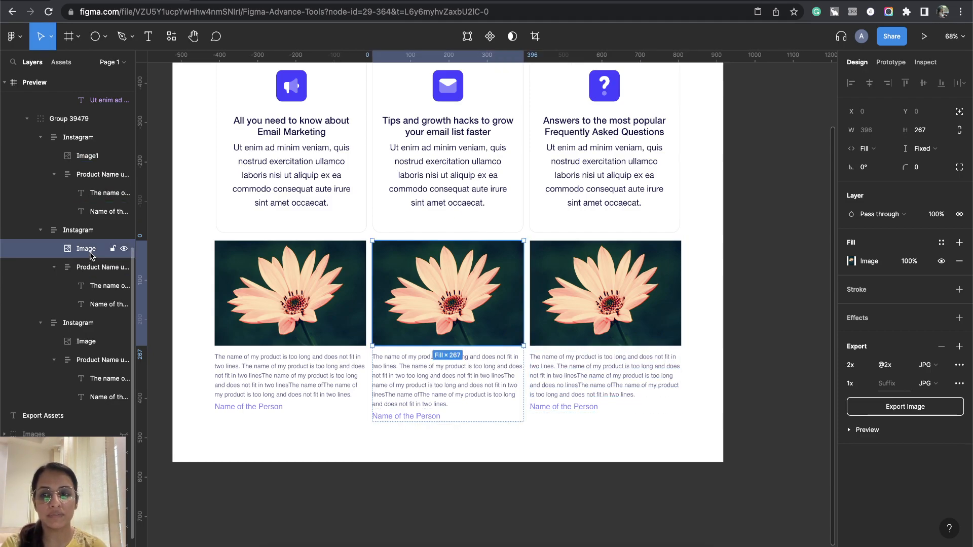
double_click(89, 252)
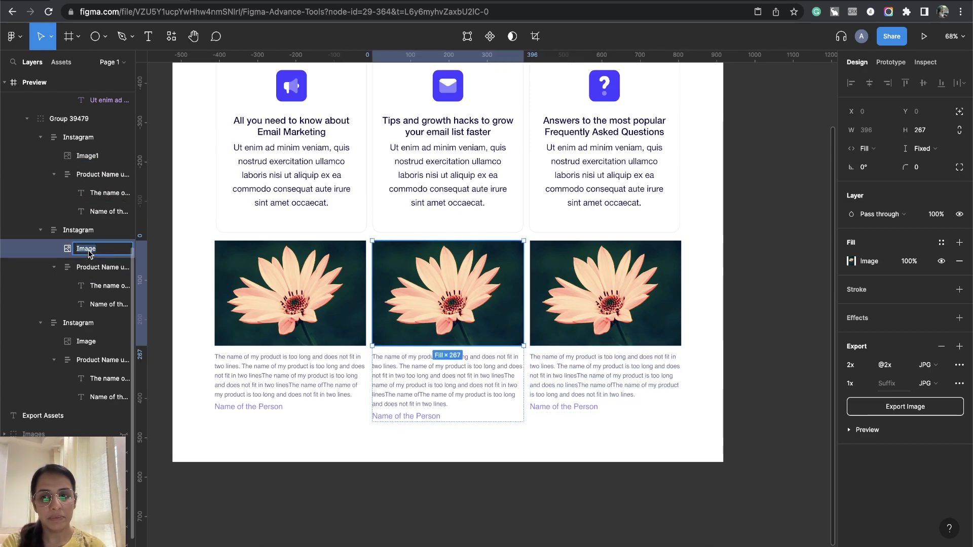
text(2)
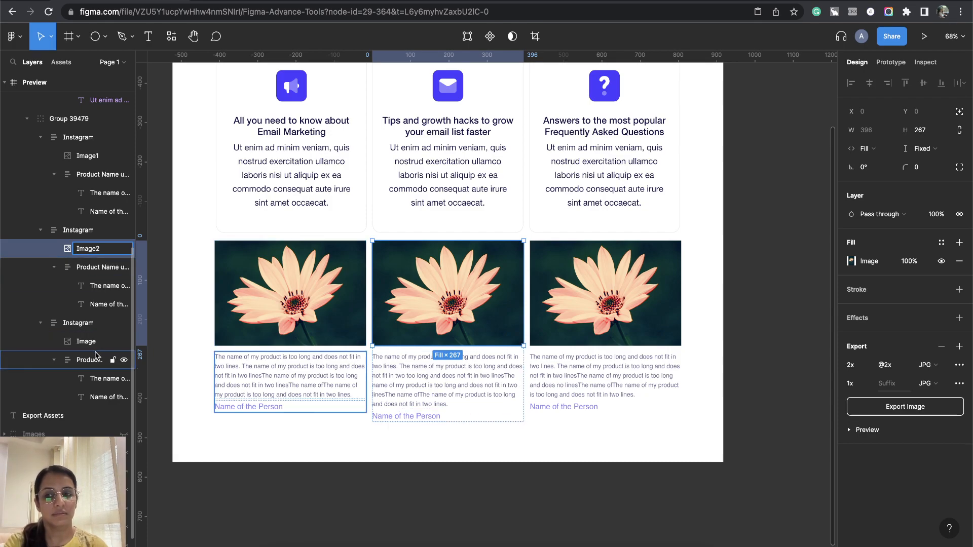
click(86, 341)
double_click(88, 342)
text(3)
key(Return)
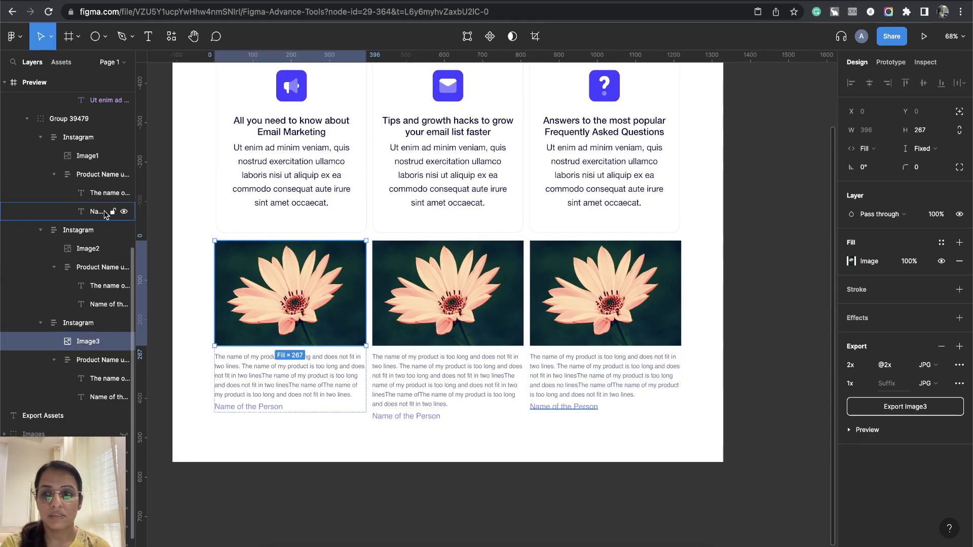
Step: Select all layers with the same fill as Image1 and export the three image layers together
click(89, 155)
click(13, 42)
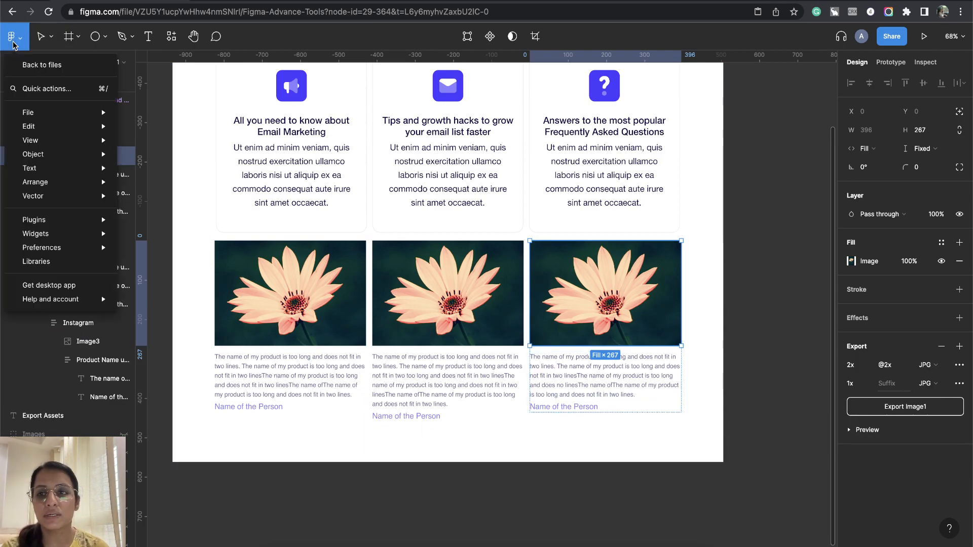
mouse_move(117, 133)
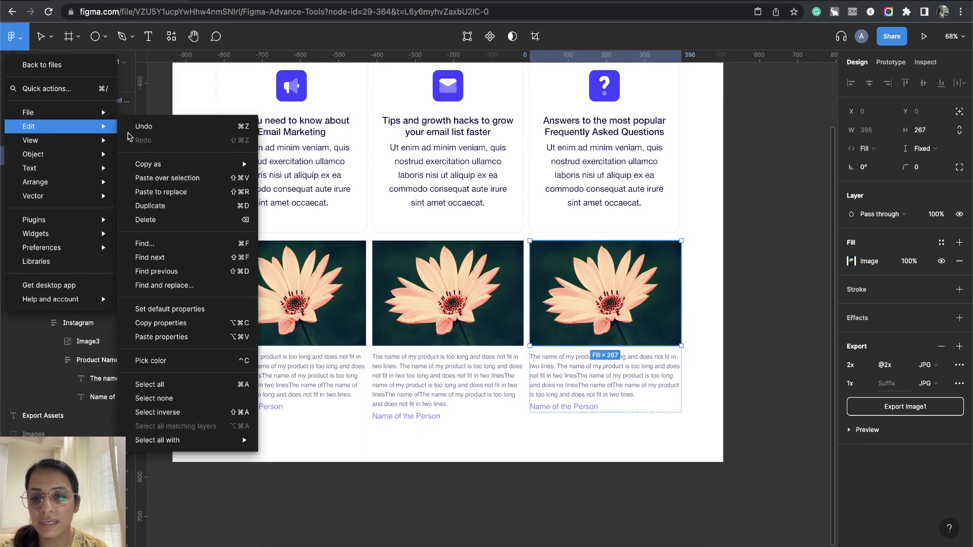
mouse_move(196, 439)
click(343, 450)
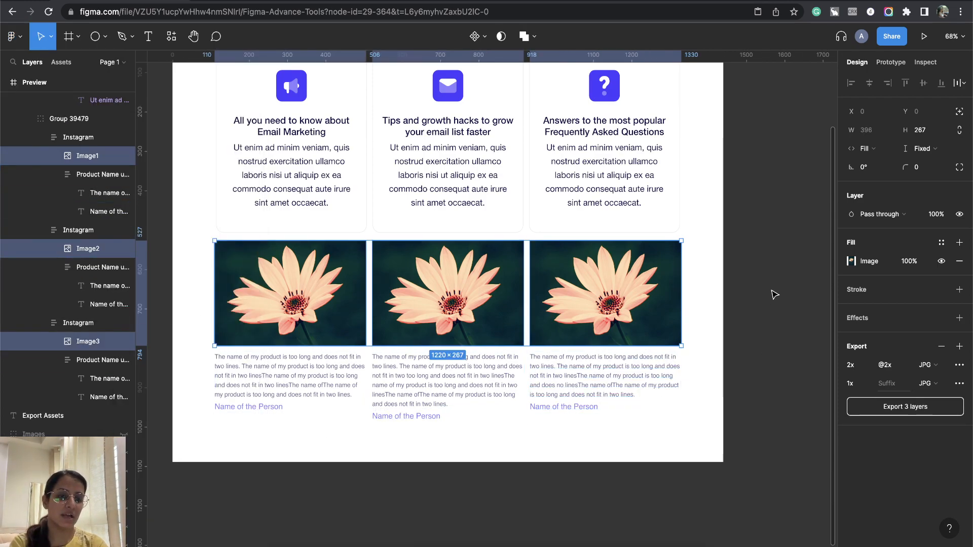
click(897, 411)
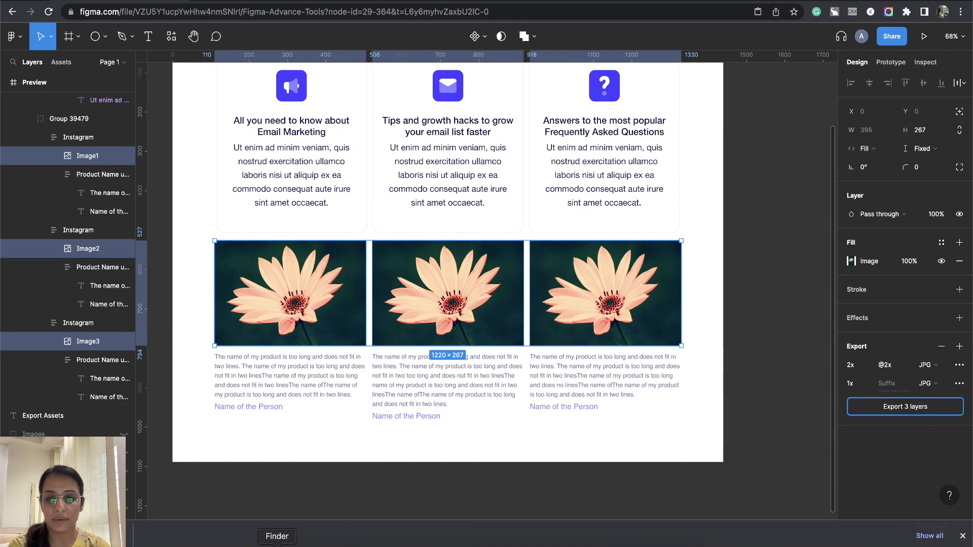
Step: Show the downloaded export in Finder, preview the file Image1.jpg and return to the design
click(123, 535)
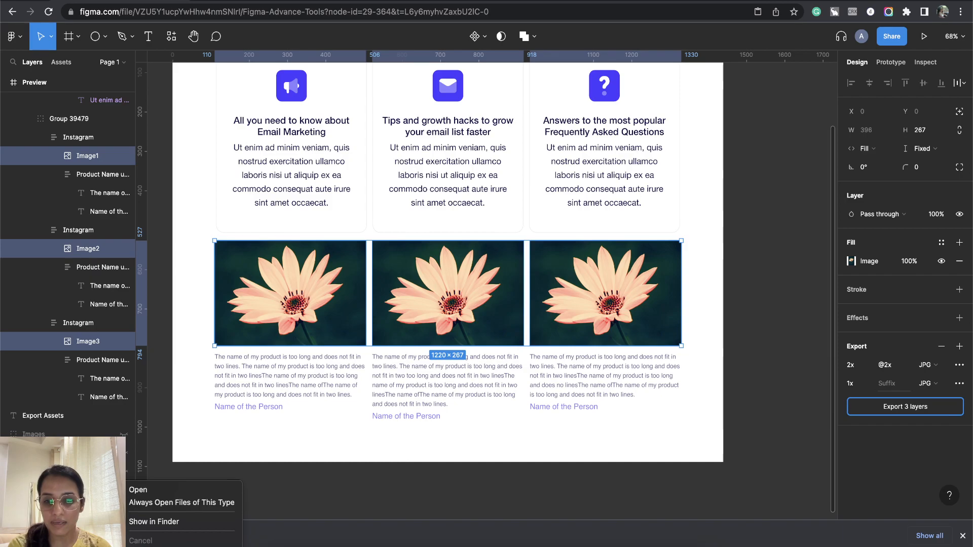
click(153, 521)
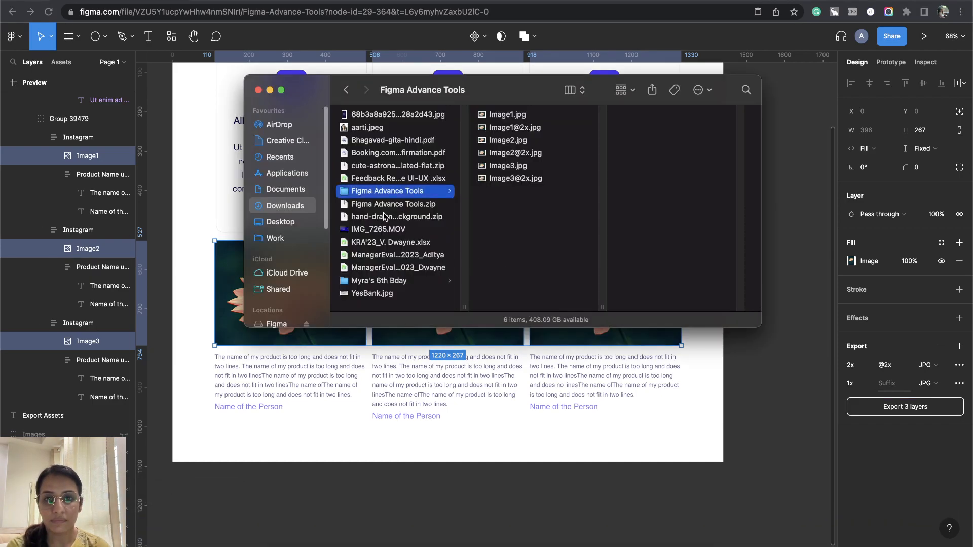
click(508, 114)
key(space)
key(space)
click(480, 407)
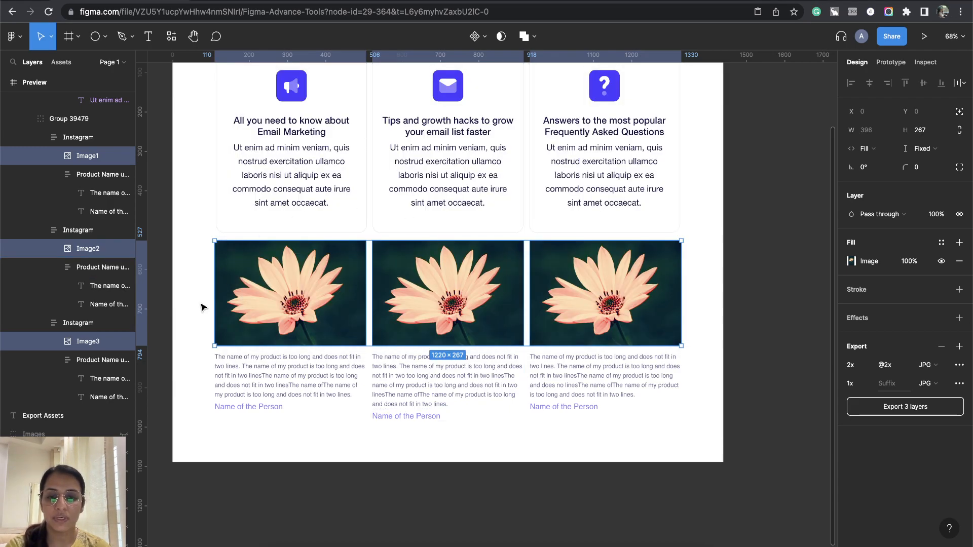
Step: Select the megaphone, envelope and question mark icon frames together and go to their shared SVG export setting
scroll(318, 193, up, 5)
click(306, 232)
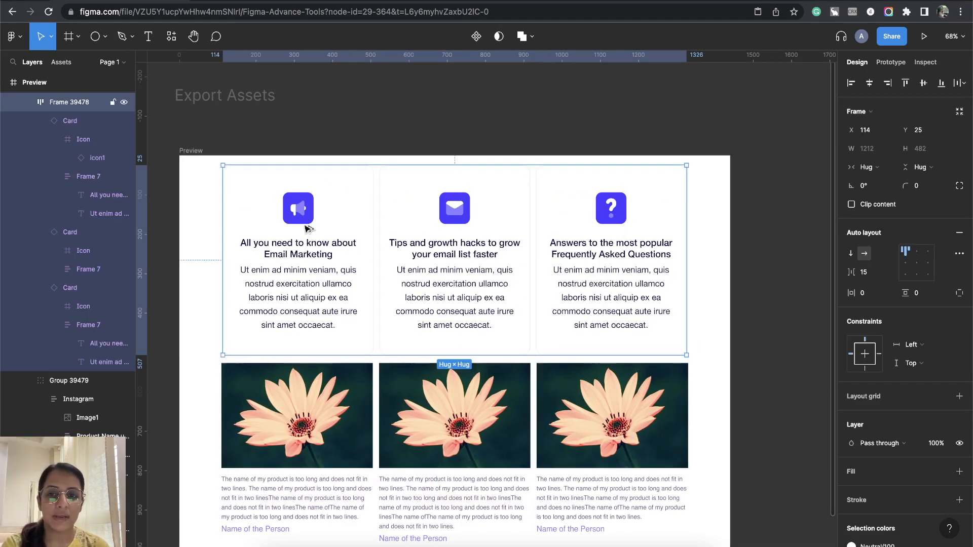
click(306, 246)
click(302, 215)
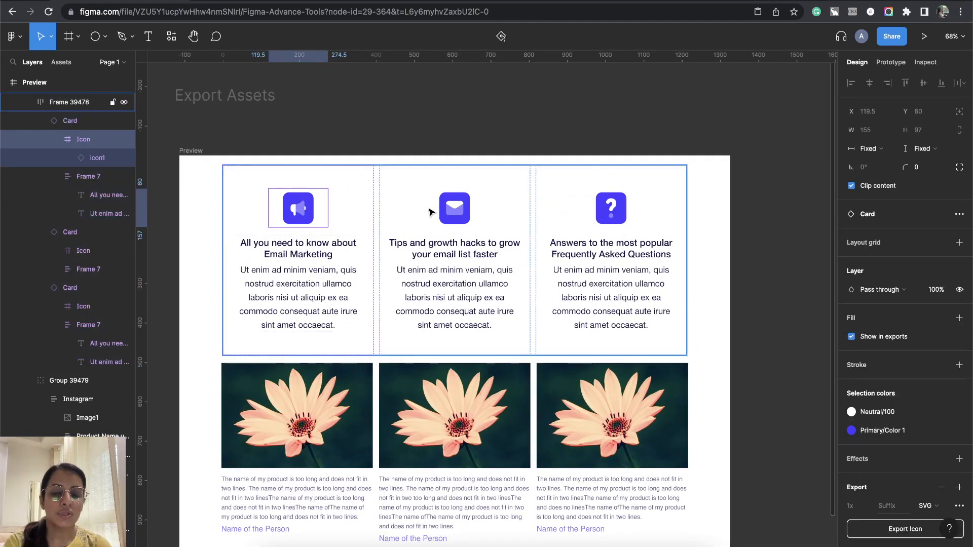
shift+click(466, 211)
shift+click(611, 217)
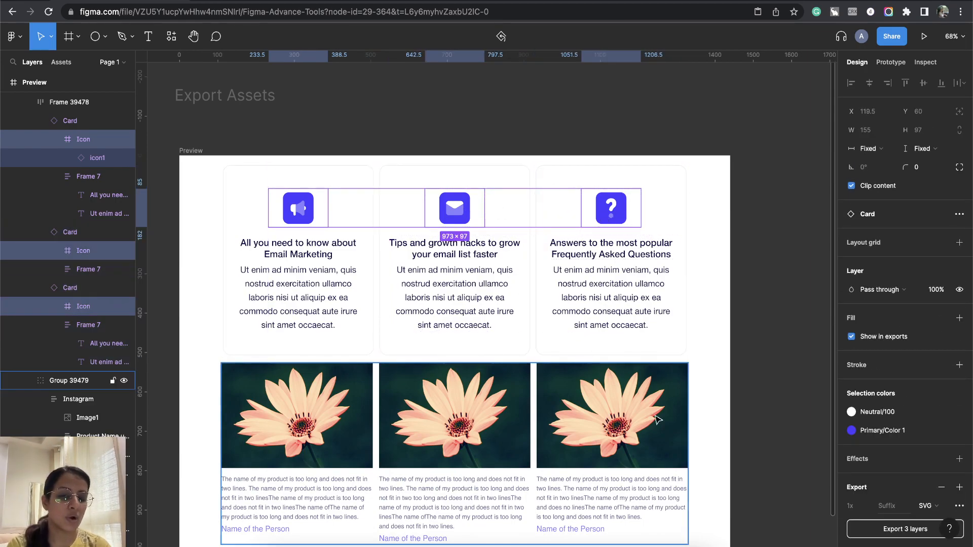
scroll(880, 499, down, 1)
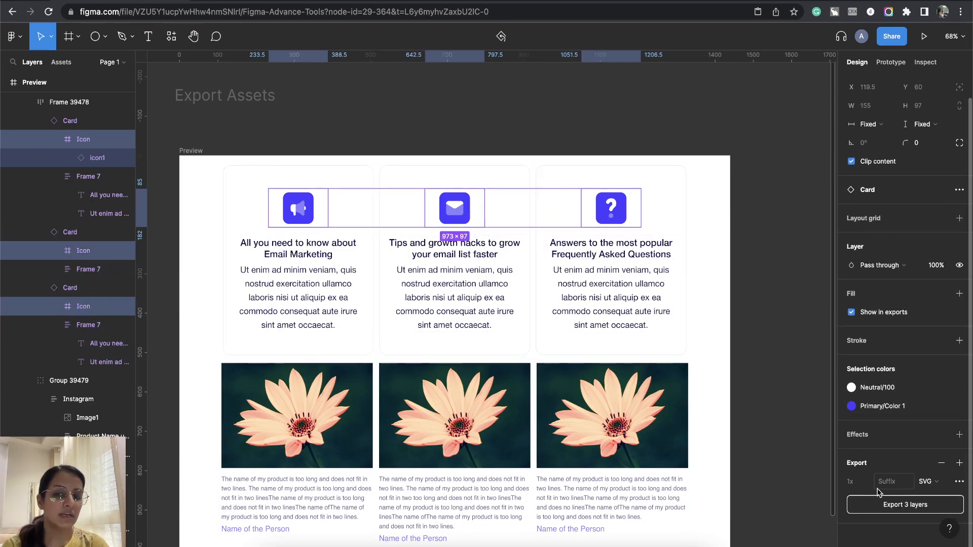